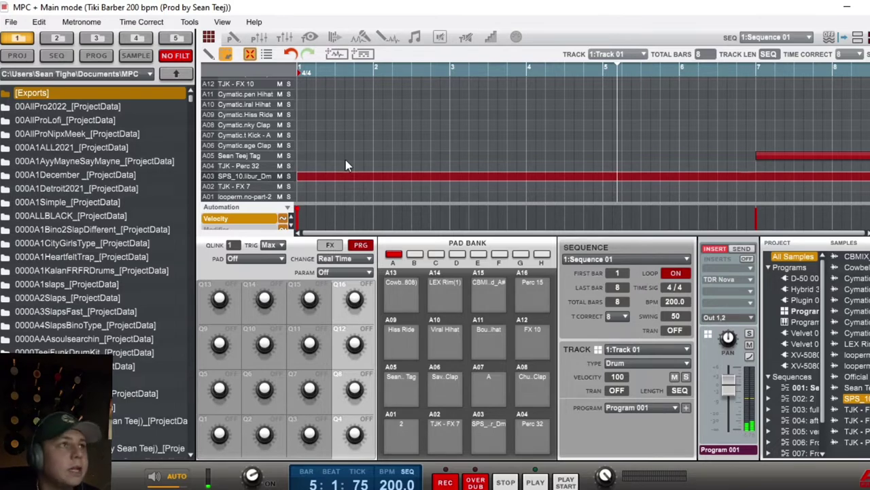
Solo the SPS_10 sample on pad A03 and examine its waveform in the sample editor.
left_click(288, 176)
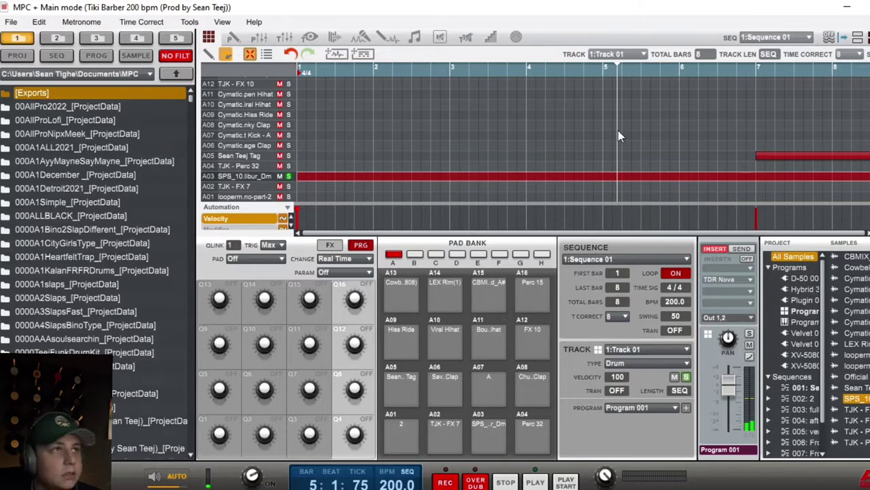
key("ctrl+e")
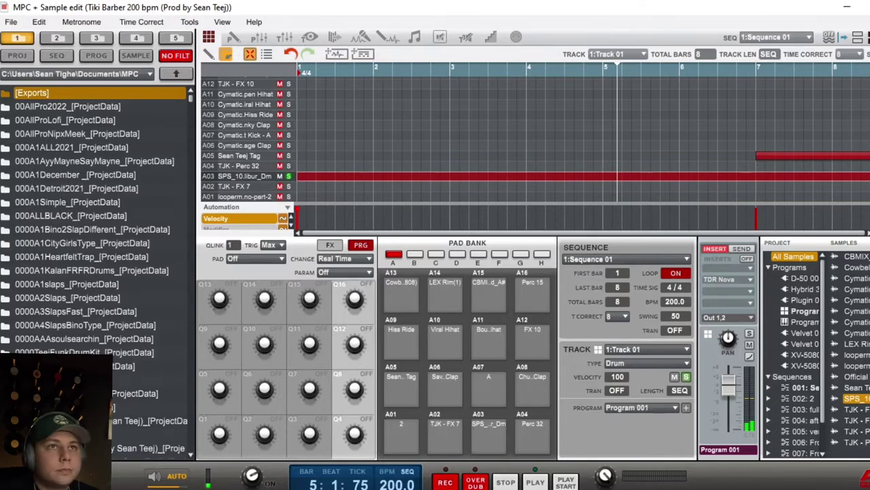
key("z")
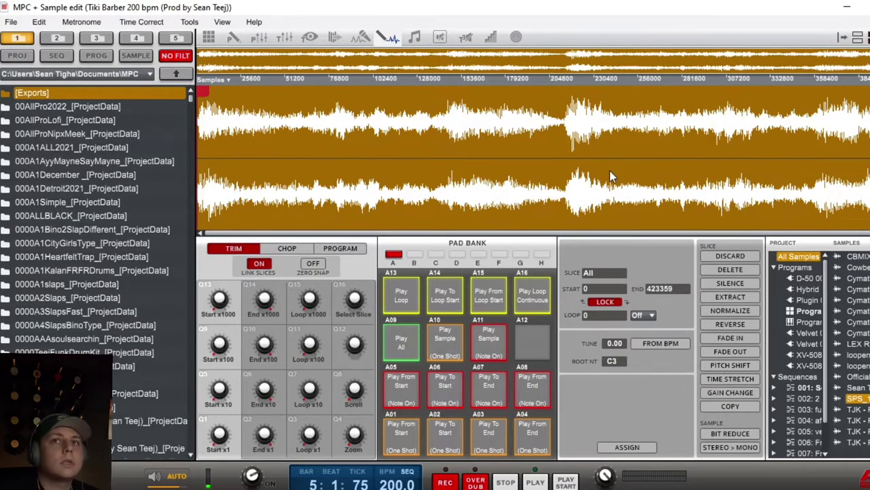
key("ctrl+shift+m")
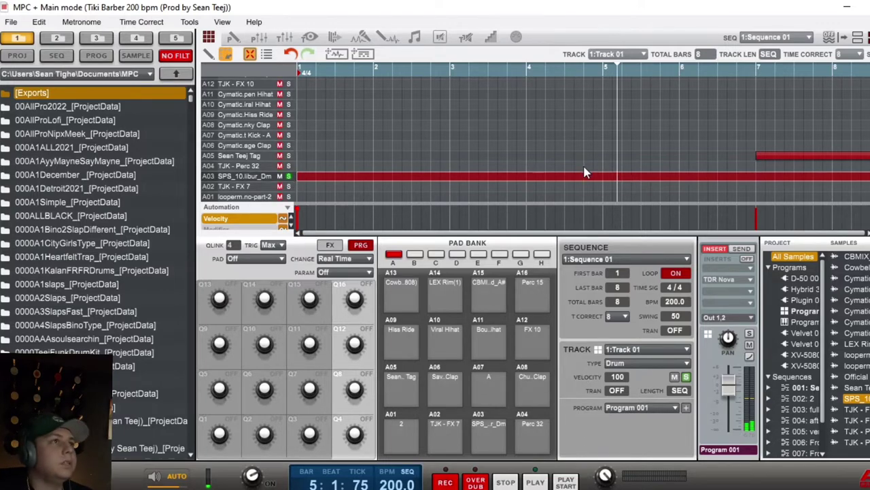
Inspect the TDR Nova EQ on pad A03 in the pad mixer, then unsolo the pad and return to main mode.
left_click(257, 36)
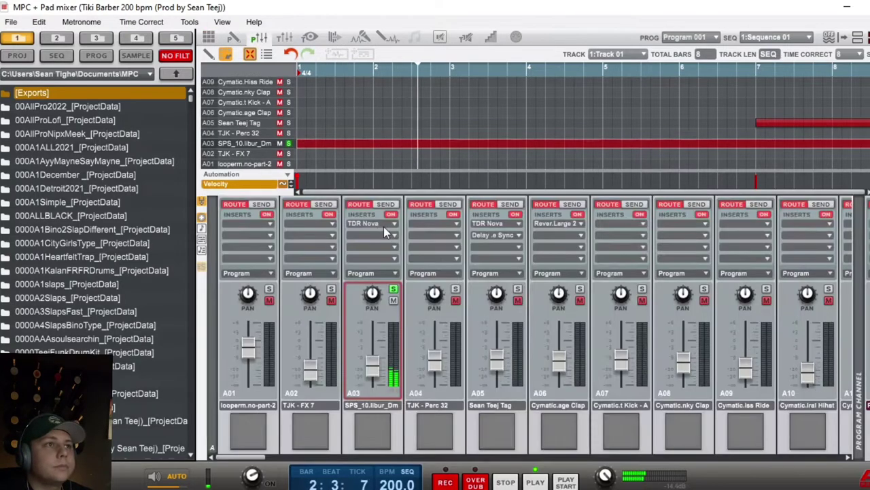
left_click(383, 228)
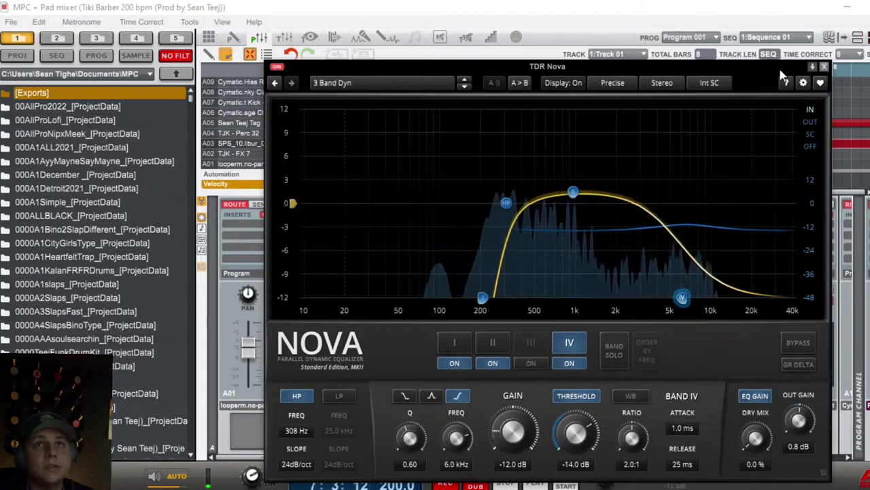
left_click(825, 66)
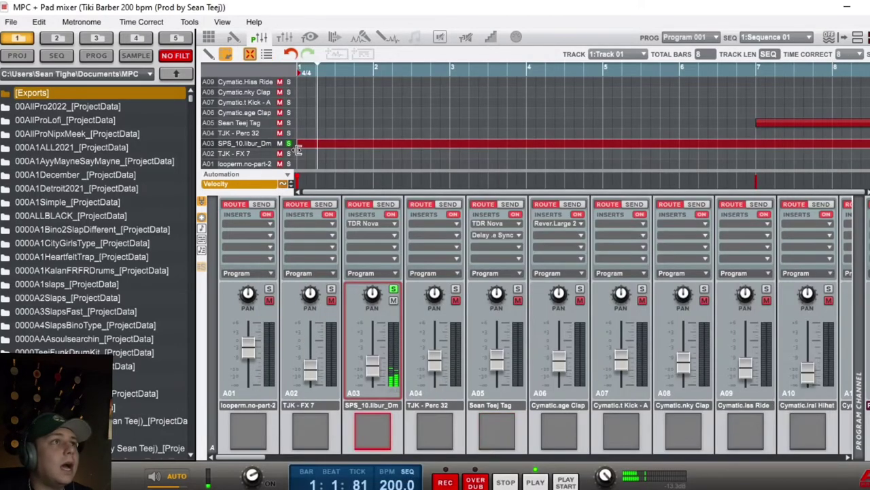
left_click(288, 144)
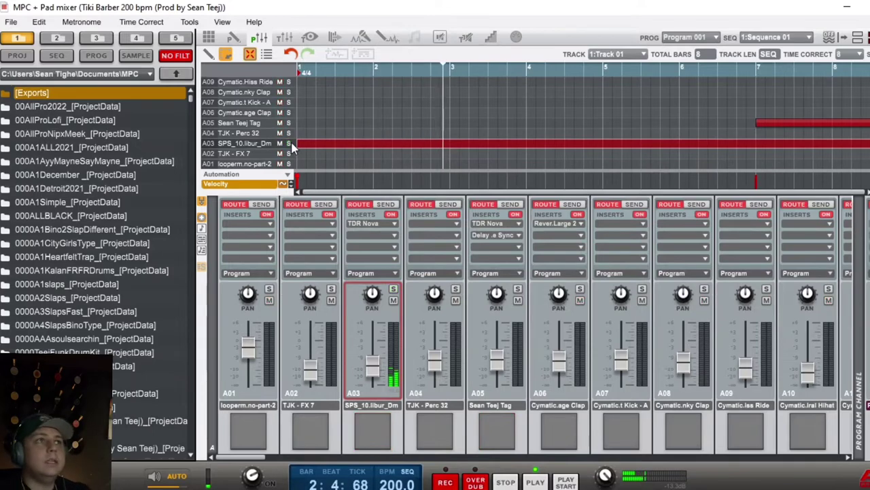
key("ctrl+m")
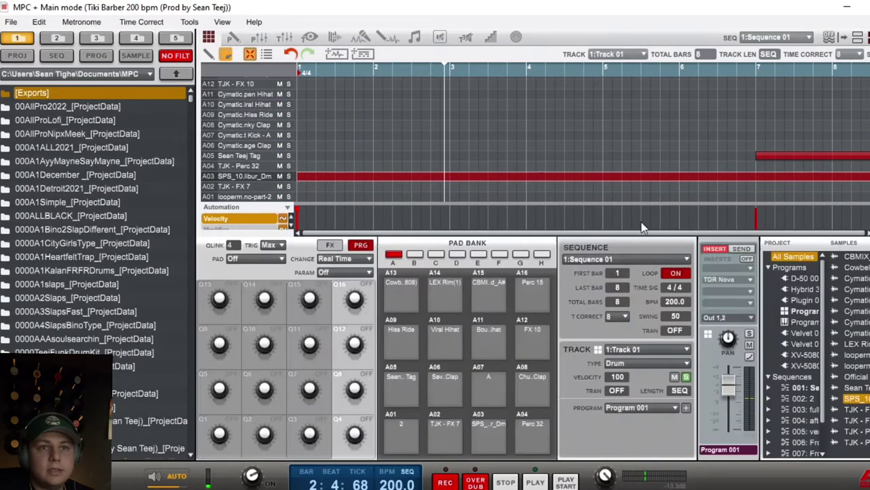
Check Track 03's 12 Chuff Bass preset under Hard Basses in Hybrid 3 and listen to the bass line.
left_click(685, 350)
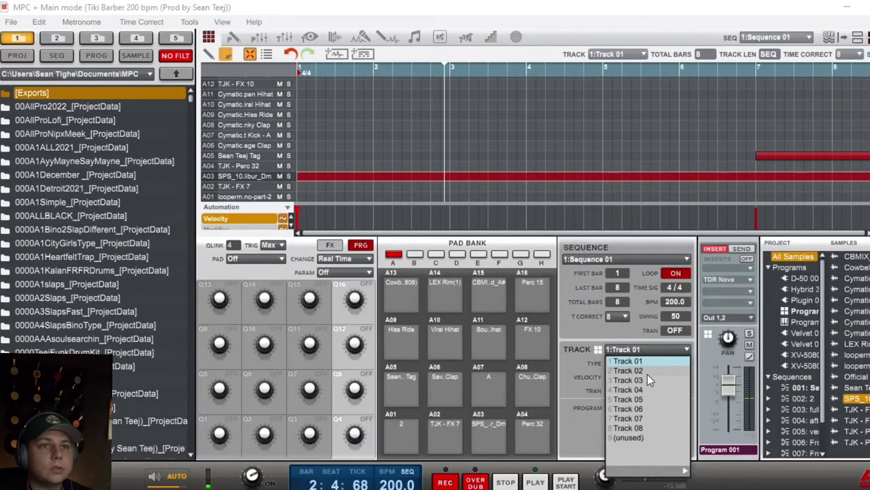
left_click(648, 376)
scroll(563, 139, "up", 5)
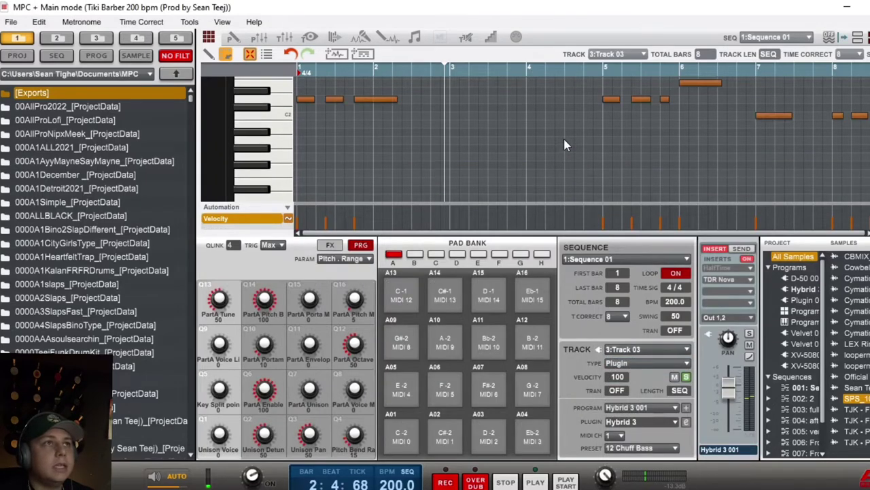
left_click(686, 422)
left_click(683, 91)
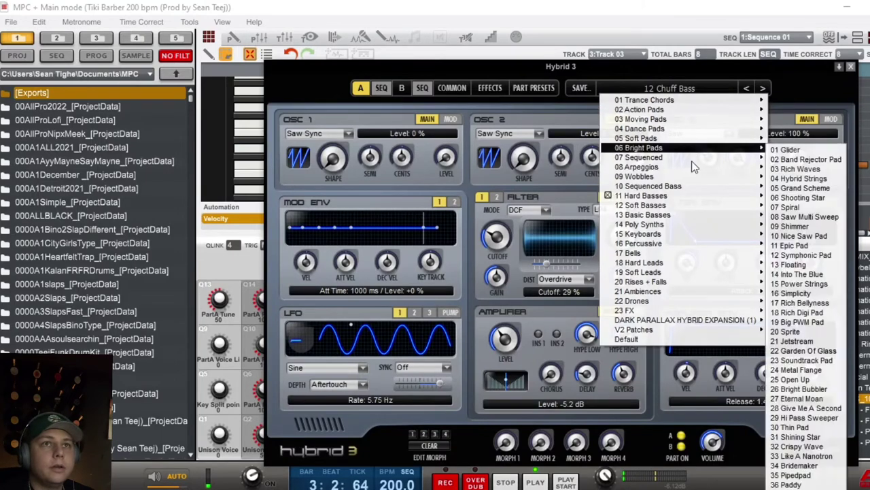
mouse_move(695, 197)
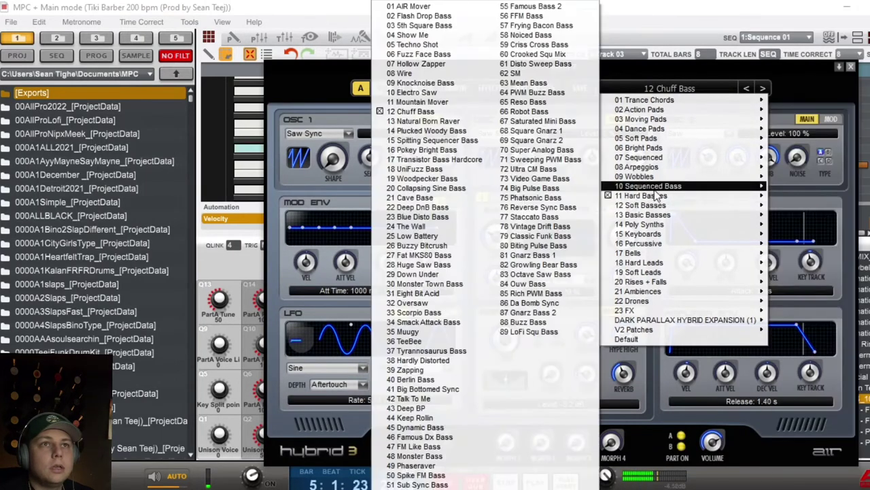
left_click(442, 112)
left_click(852, 68)
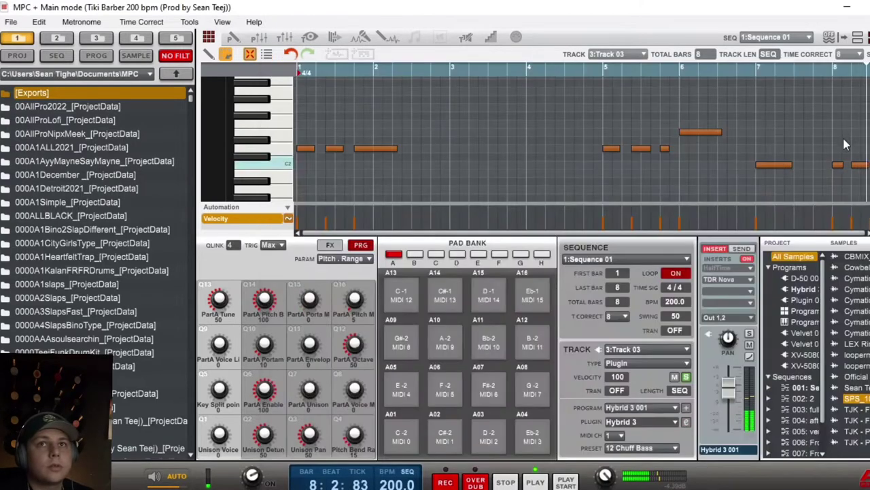
left_click(756, 68)
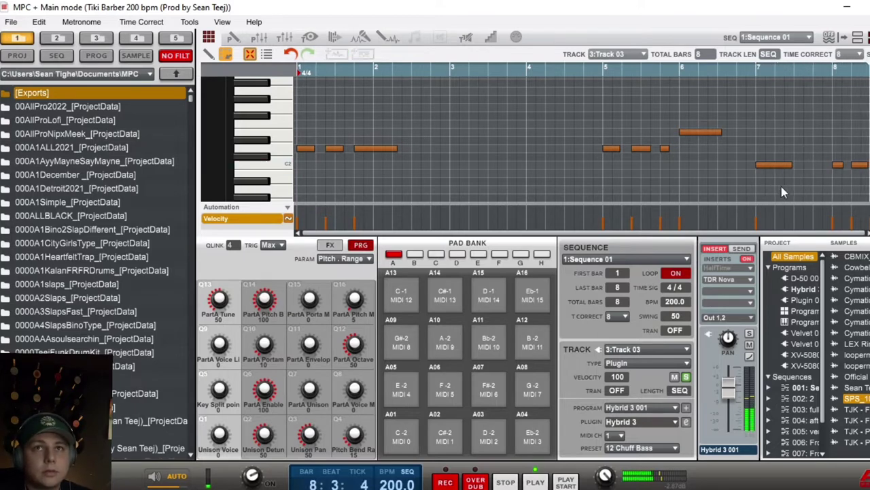
key("space")
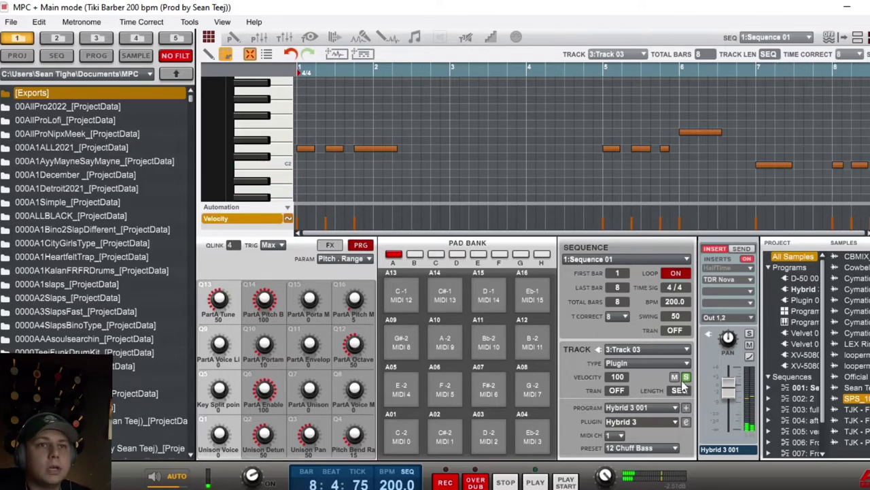
Switch to Track 04 and play back its chords while viewing the notes.
left_click(646, 348)
left_click(647, 383)
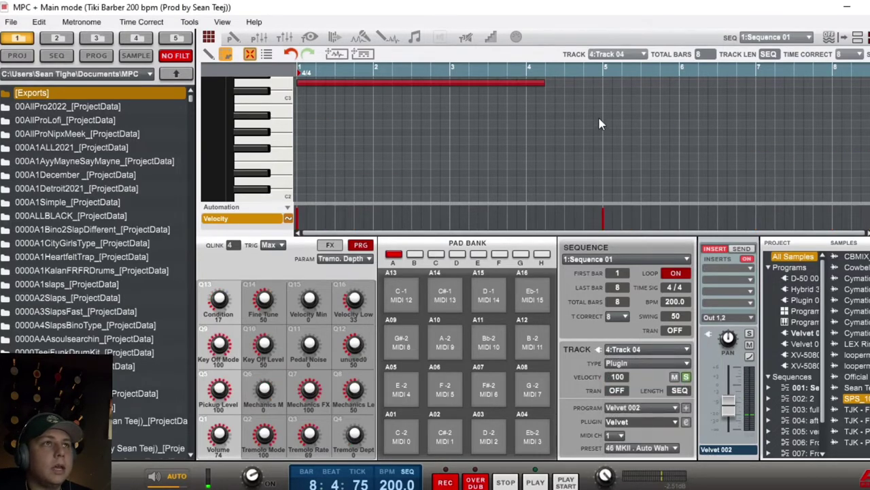
key("space")
scroll(601, 149, "up", 5)
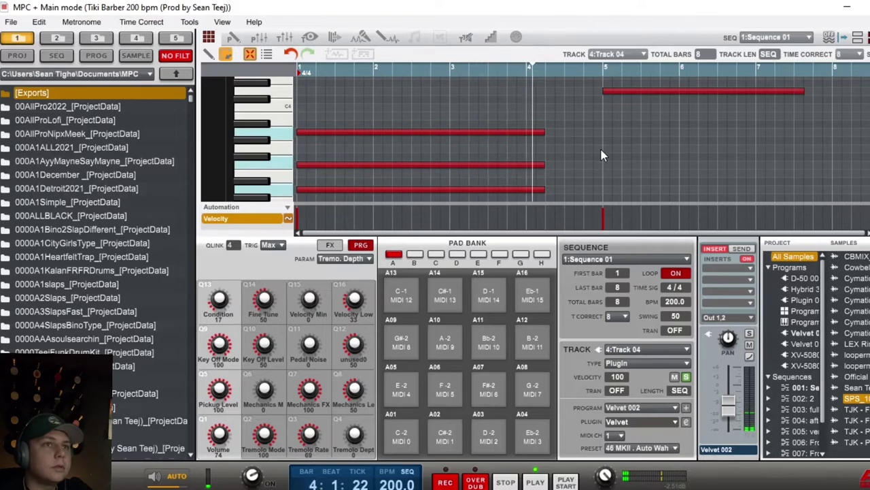
scroll(651, 166, "up", 3)
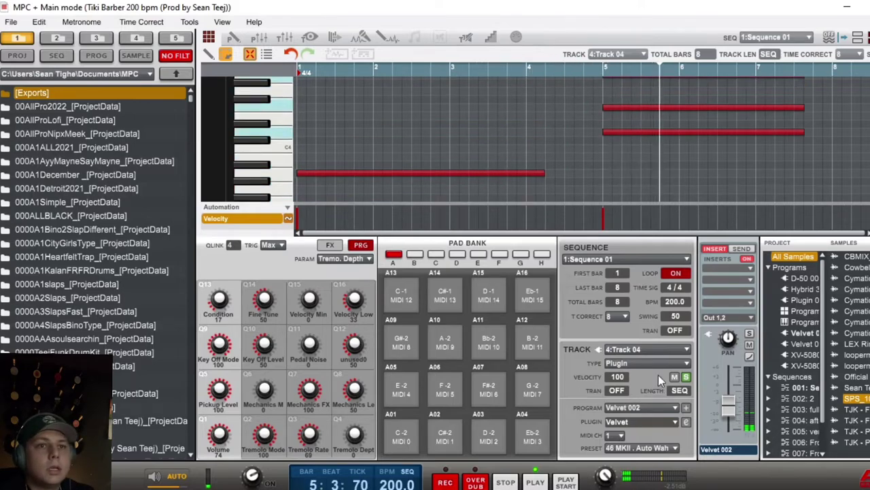
Look up Track 04's current Velvet preset in the Mark 2 preset list, then close the plugin.
left_click(686, 422)
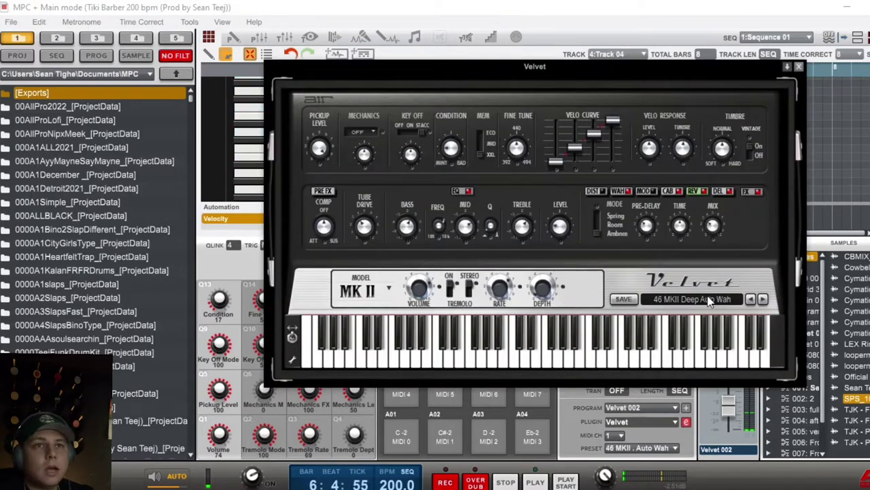
left_click(709, 301)
mouse_move(689, 323)
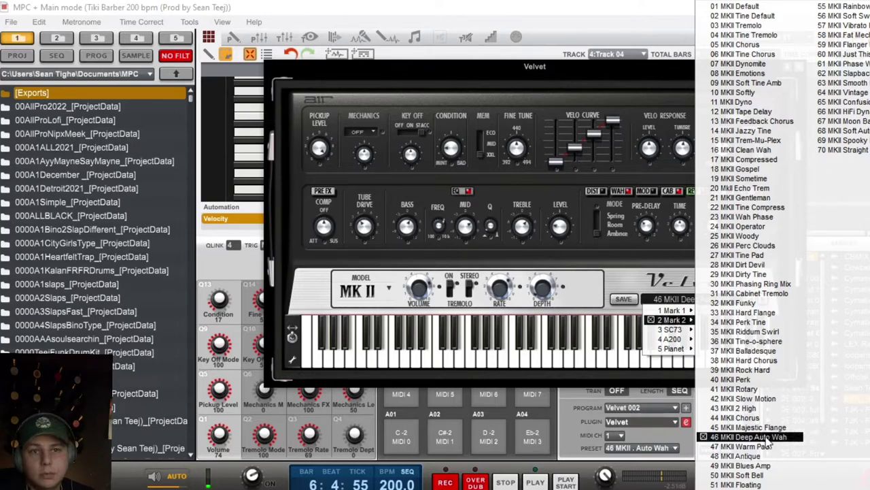
left_click(599, 66)
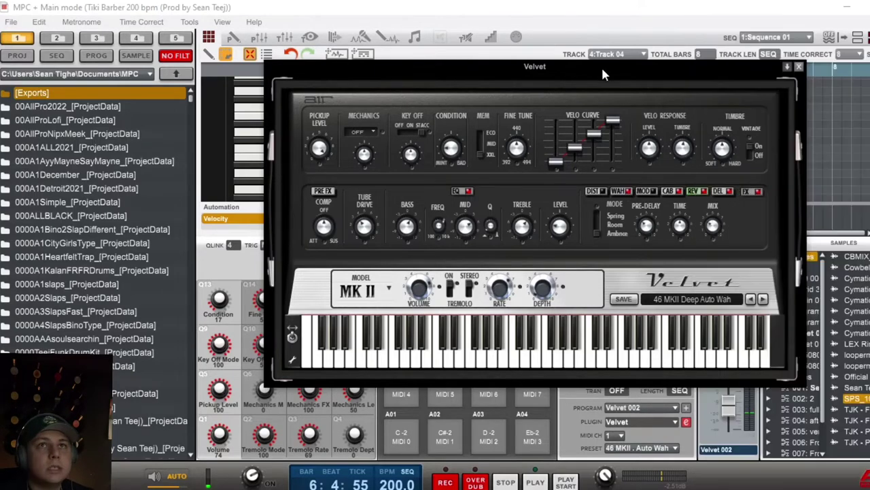
left_click(801, 68)
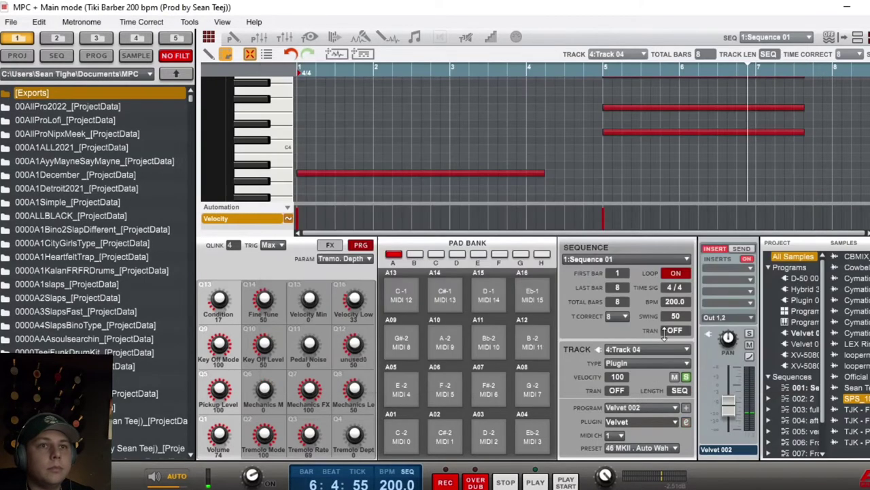
Switch to sequence 7 (From Song 1) and display Track 05.
left_click(685, 349)
left_click(649, 399)
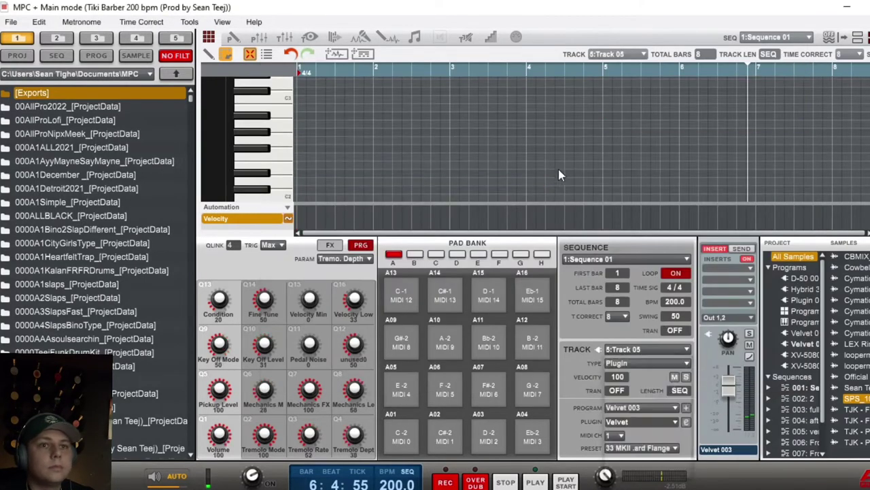
left_click(686, 351)
left_click(687, 259)
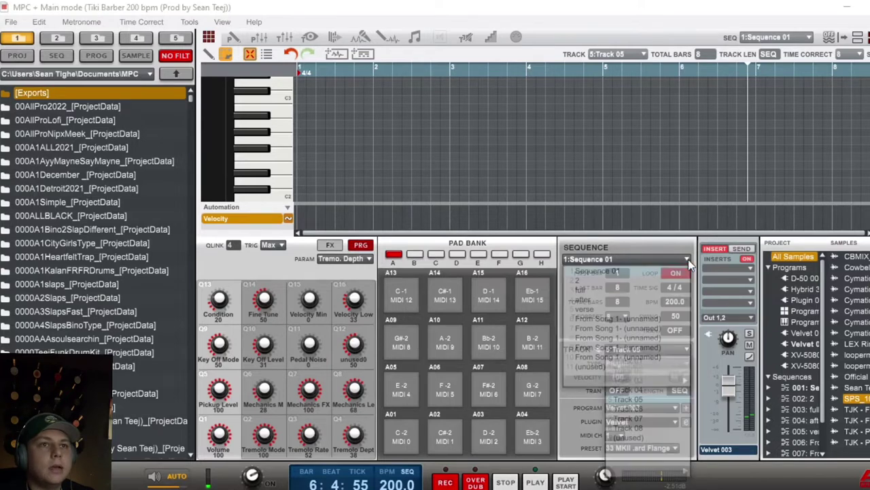
left_click(607, 331)
left_click(685, 348)
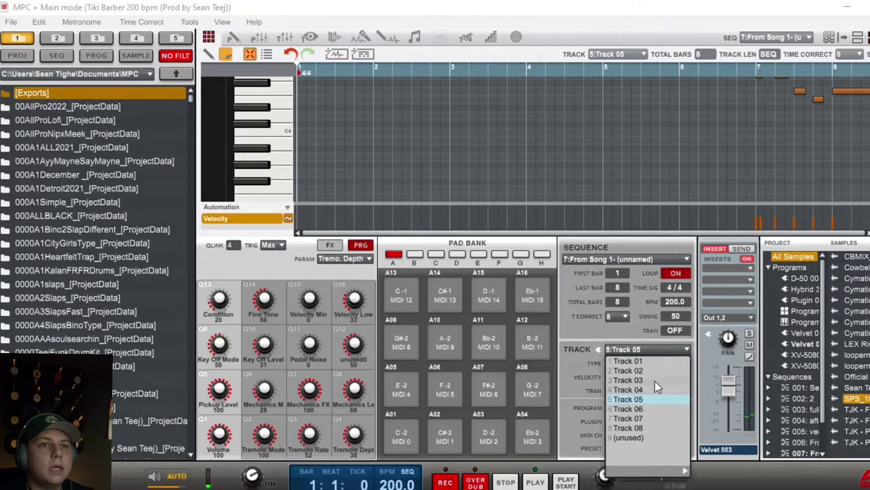
left_click(654, 388)
left_click(686, 350)
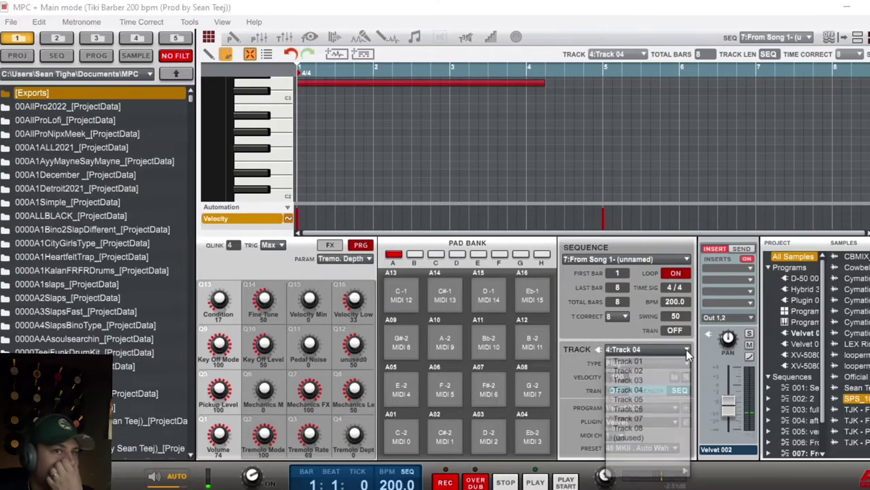
left_click(652, 400)
Play back the Track 05 melody from bar 7 while viewing its notes.
scroll(644, 192, "up", 3)
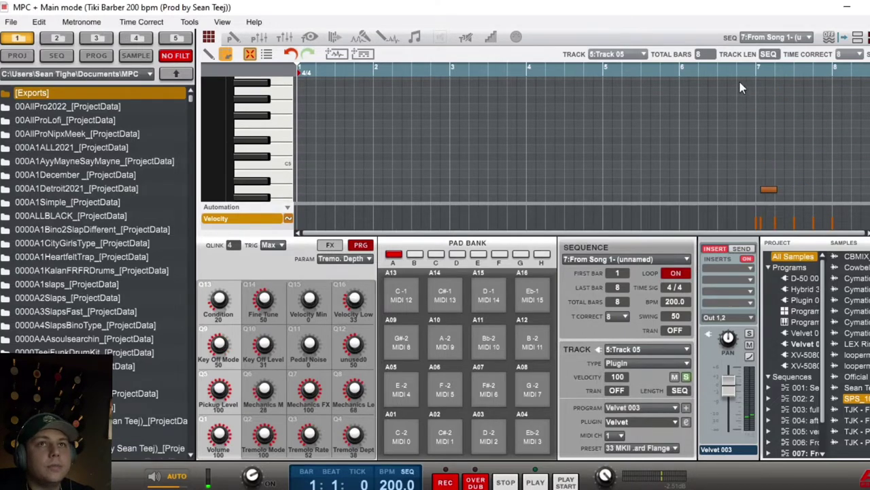
scroll(748, 156, "down", 3)
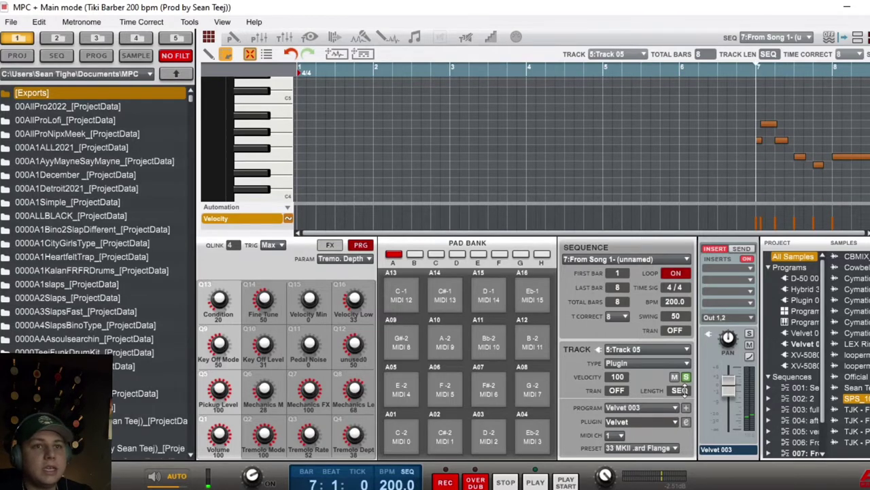
key("space")
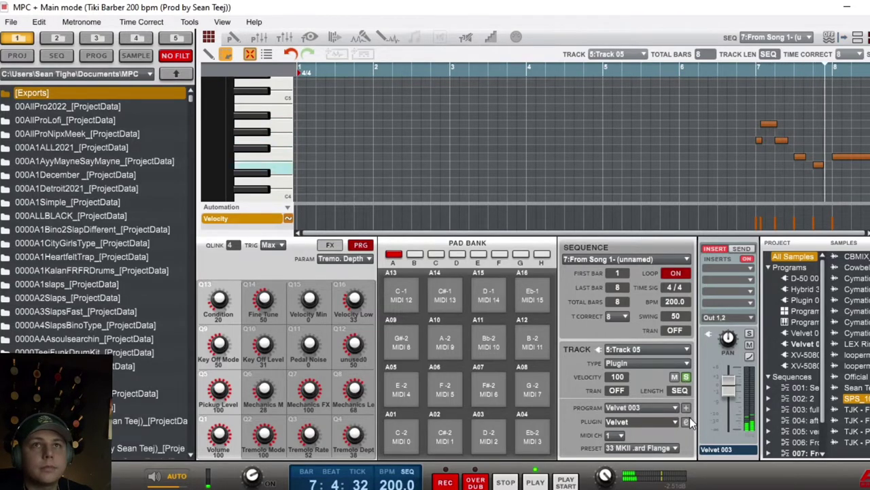
key("space")
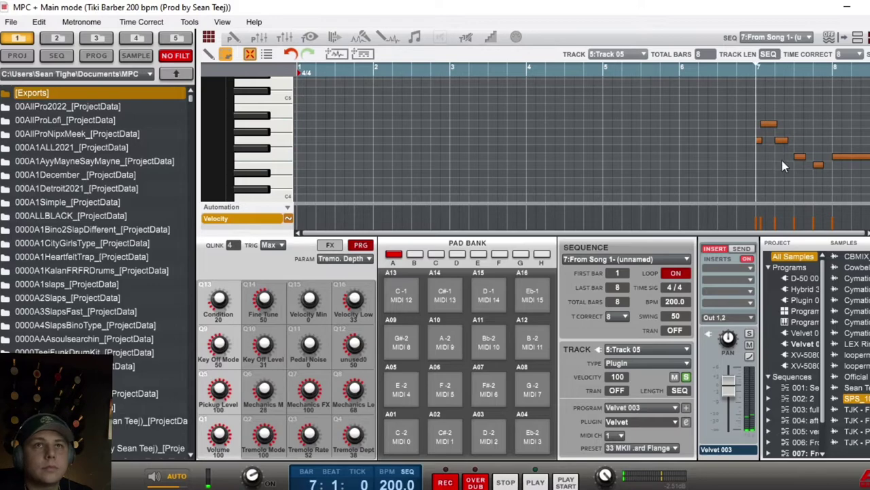
key("space")
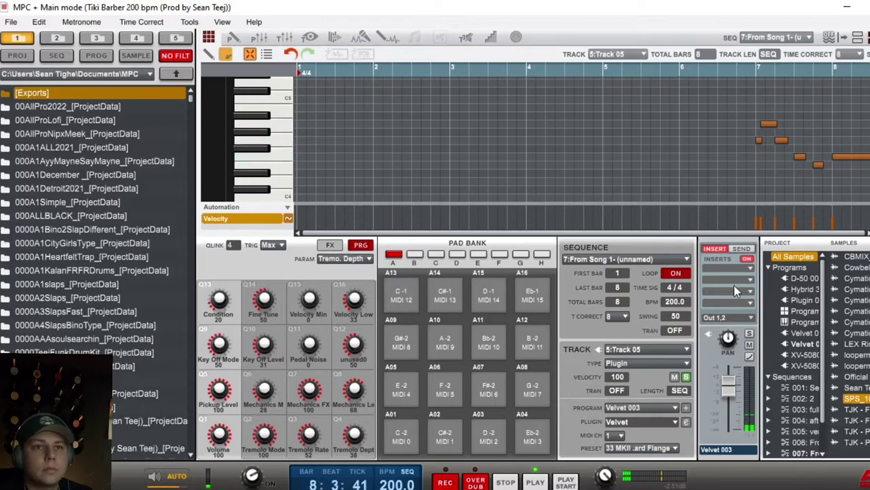
Look up Track 05's current Velvet preset in the Mark 2 preset list and close the plugin.
left_click(686, 423)
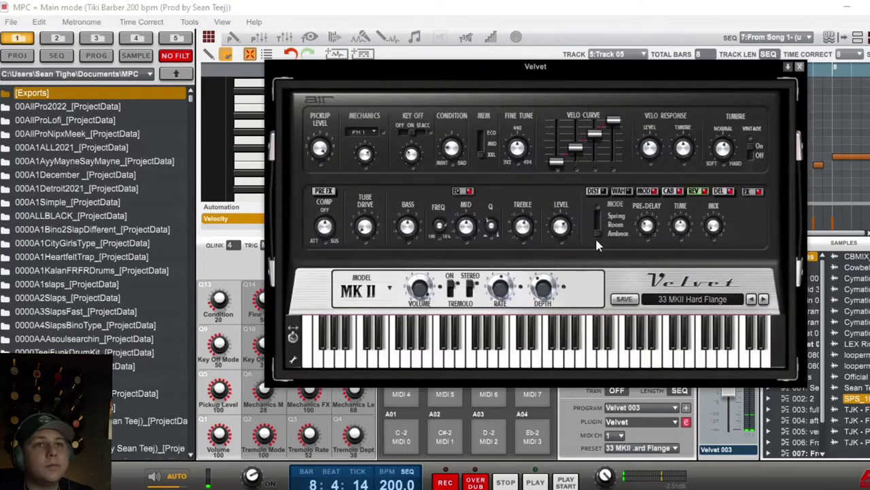
left_click(679, 300)
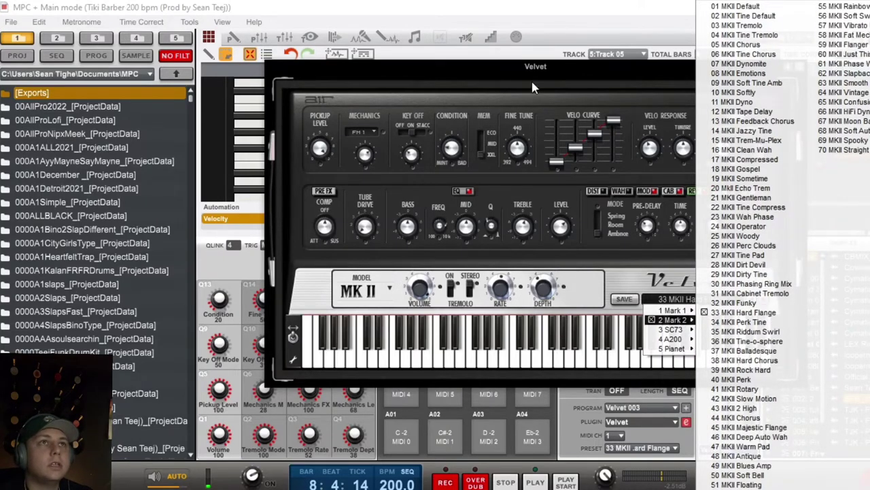
left_click(538, 30)
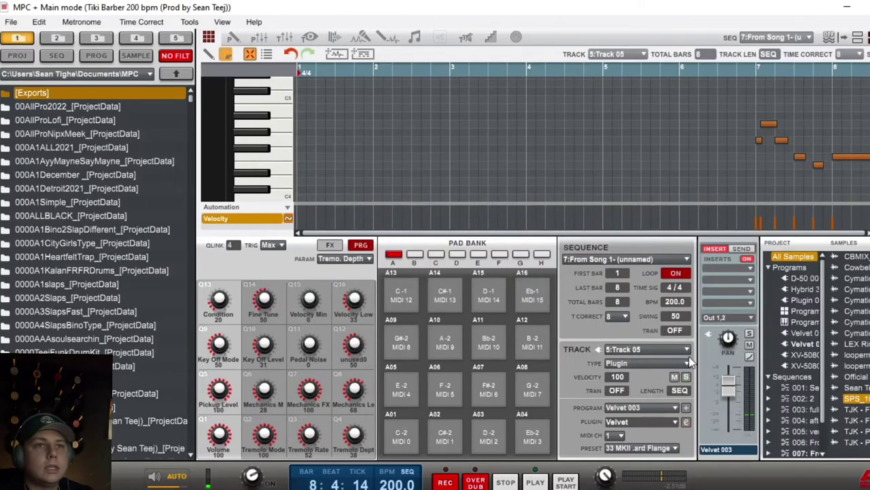
Solo Track 06 and play it back with its current D-50 patch on display.
left_click(686, 349)
left_click(650, 408)
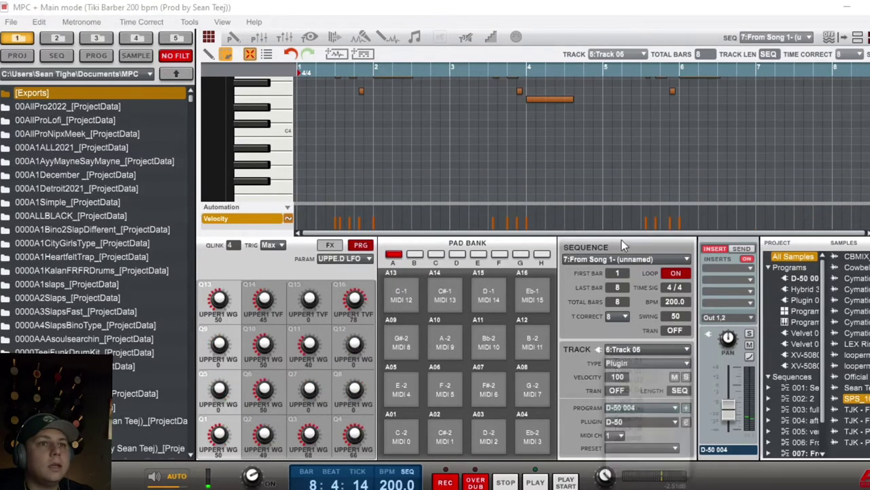
left_click(687, 376)
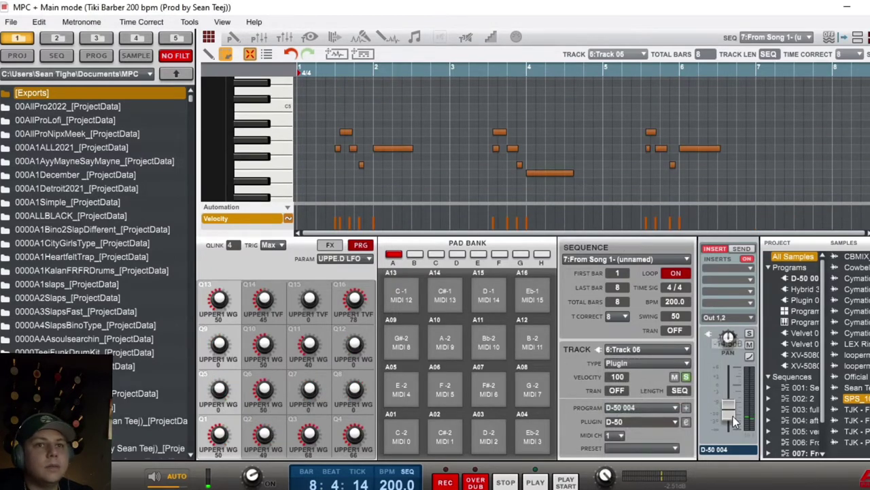
left_click(687, 422)
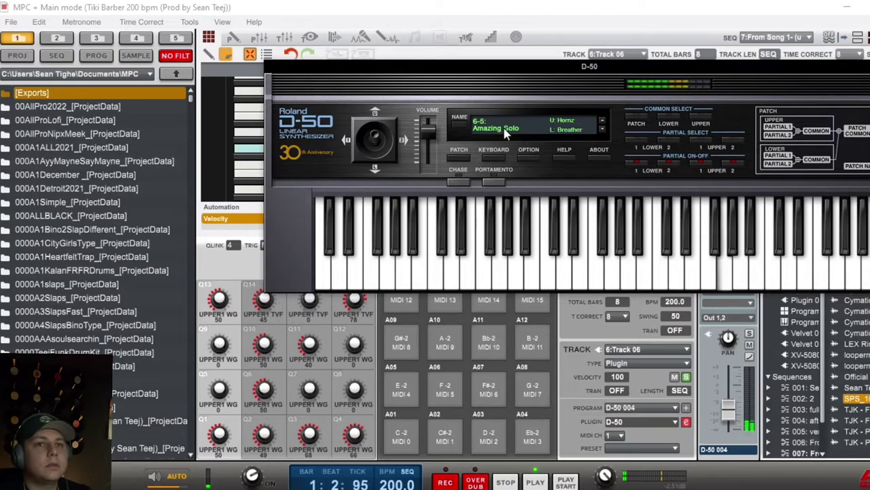
left_click(504, 182)
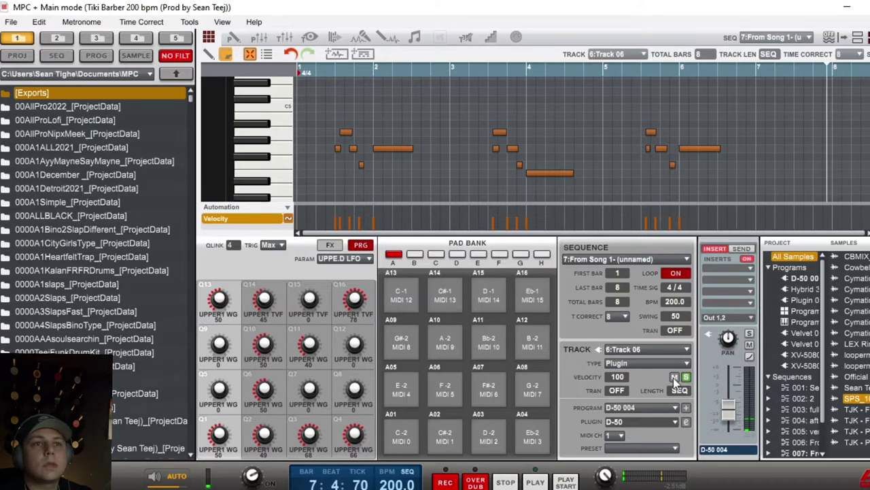
Check Track 08's current XV-5080 patch, close the plugin and play back the track while viewing its notes.
left_click(673, 349)
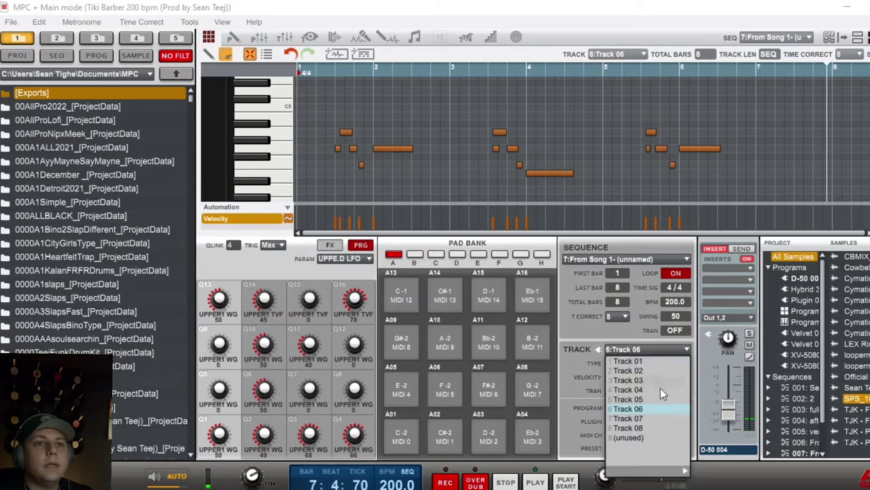
left_click(651, 427)
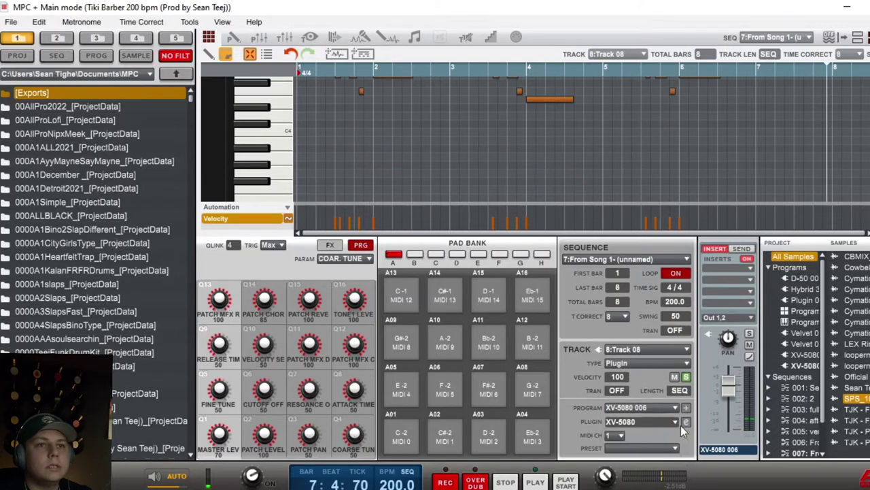
left_click(684, 423)
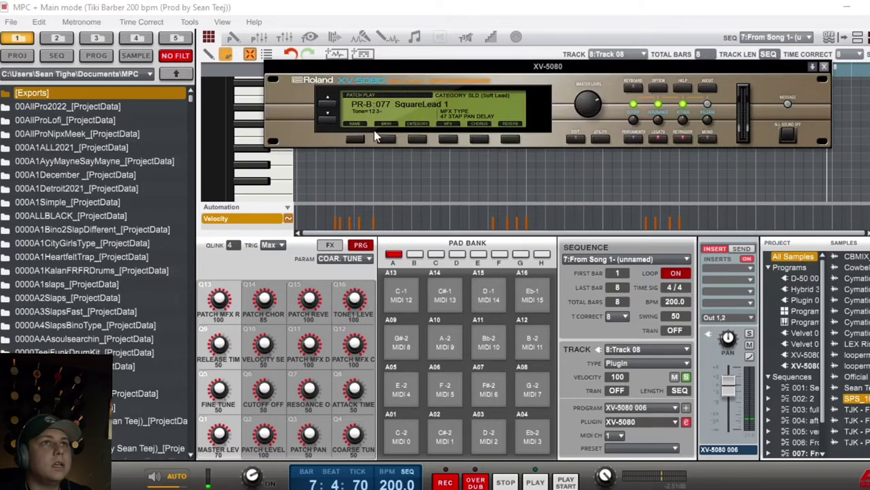
left_click(824, 67)
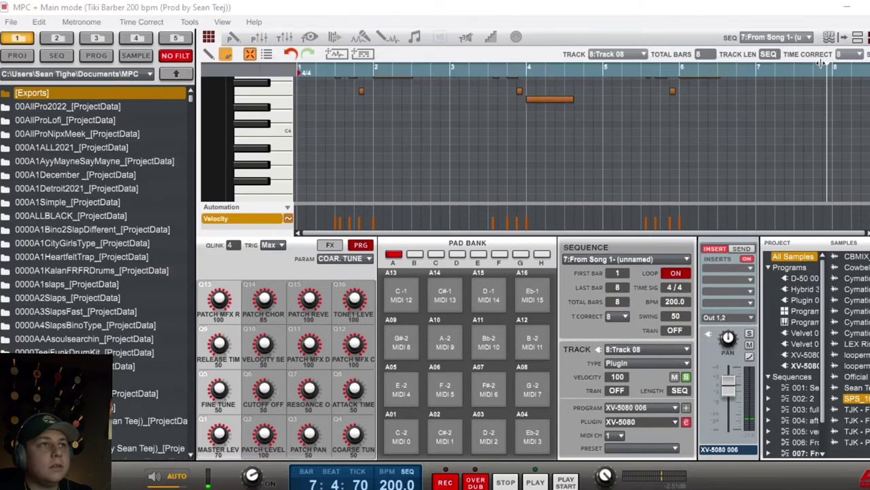
key("space")
scroll(694, 144, "up", 2)
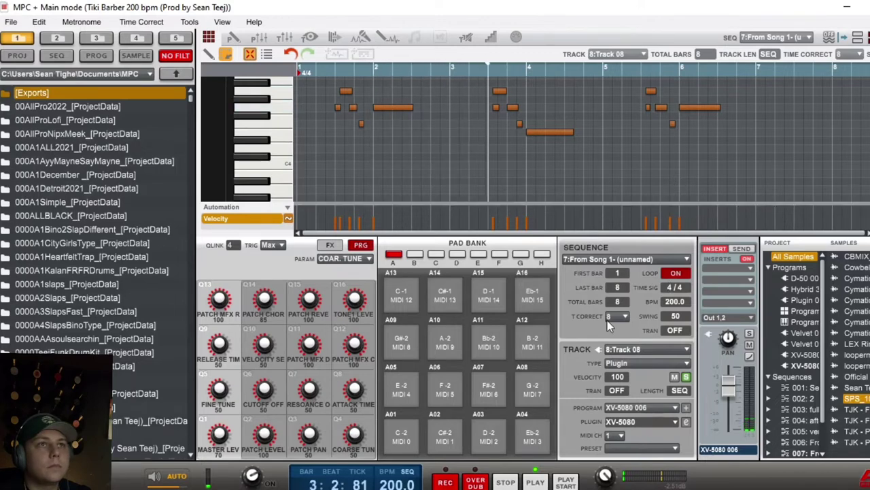
Return to Track 06 and play it back soloed from the channel mixer.
left_click(685, 352)
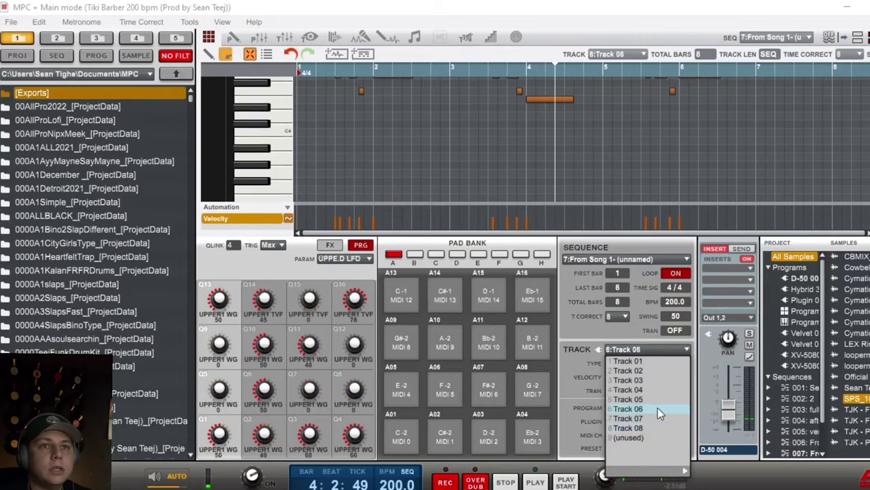
left_click(657, 409)
left_click(650, 349)
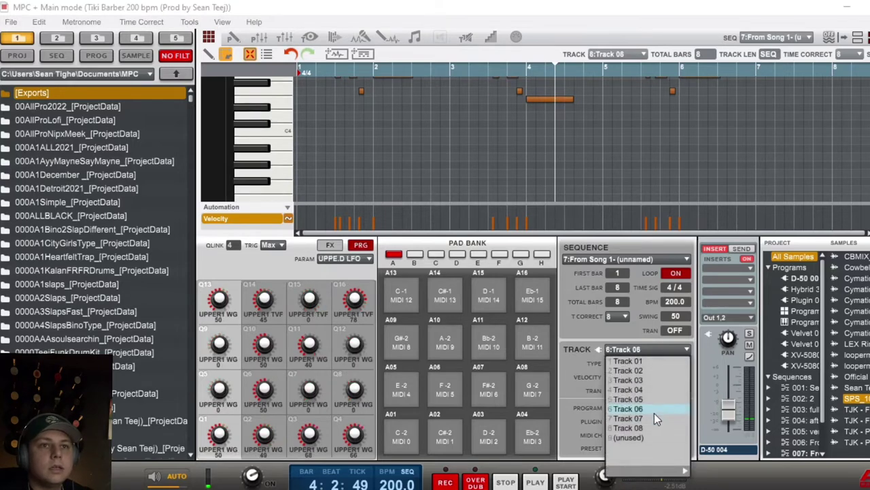
left_click(654, 409)
left_click(284, 37)
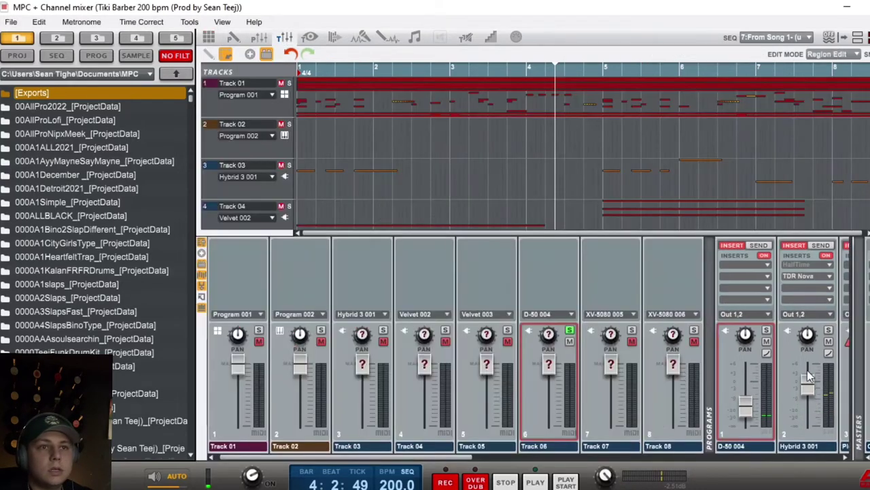
key("space")
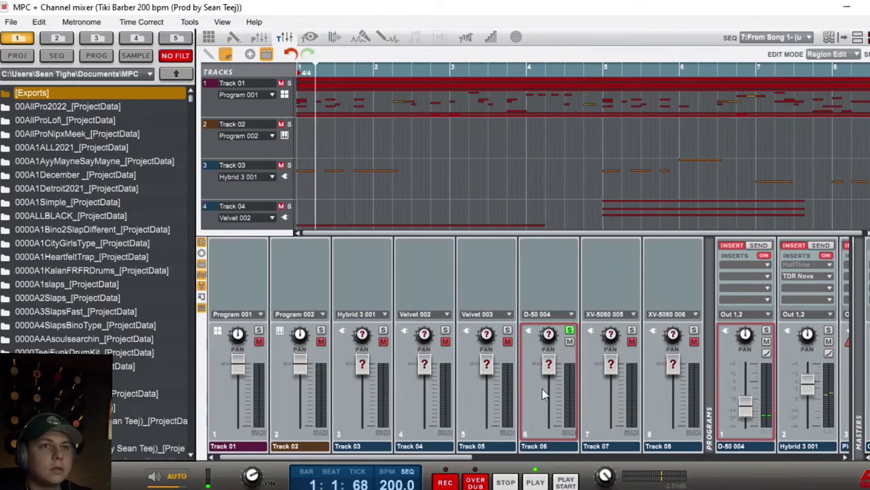
Solo Track 08 alongside Track 06 and play the two layers from the start, toggling Track 06's solo to compare.
left_click(694, 331)
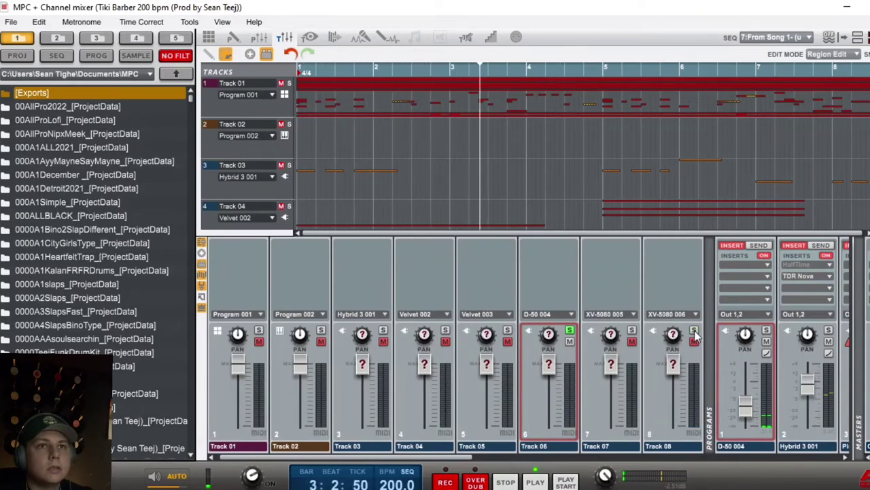
key("space")
key("space")
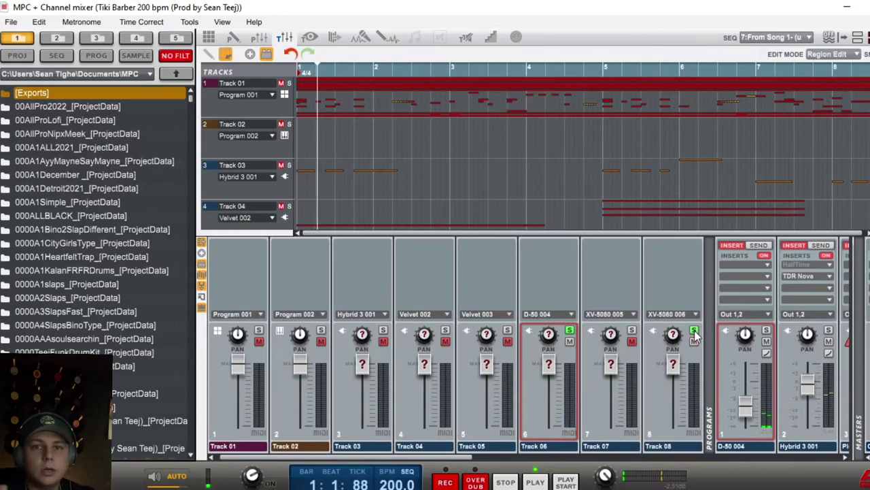
left_click(570, 331)
left_click(569, 331)
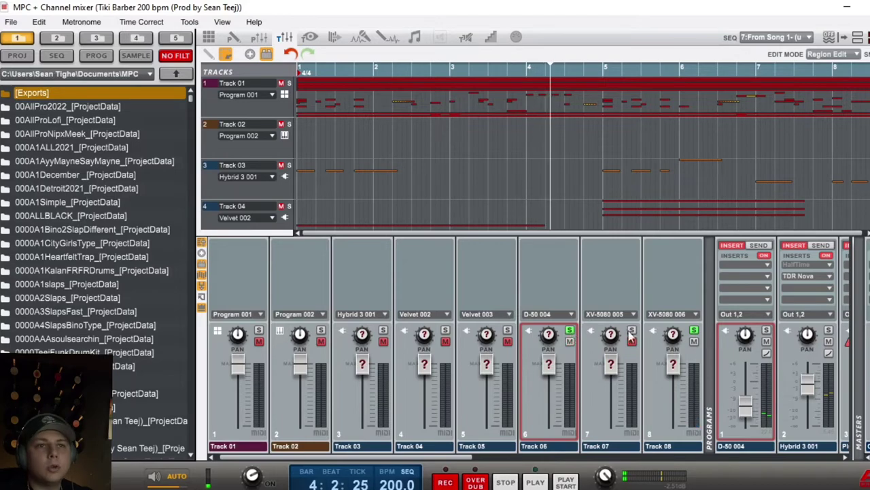
Clear the solos on Tracks 08 and 06 and return to Main mode.
left_click(693, 330)
left_click(570, 332)
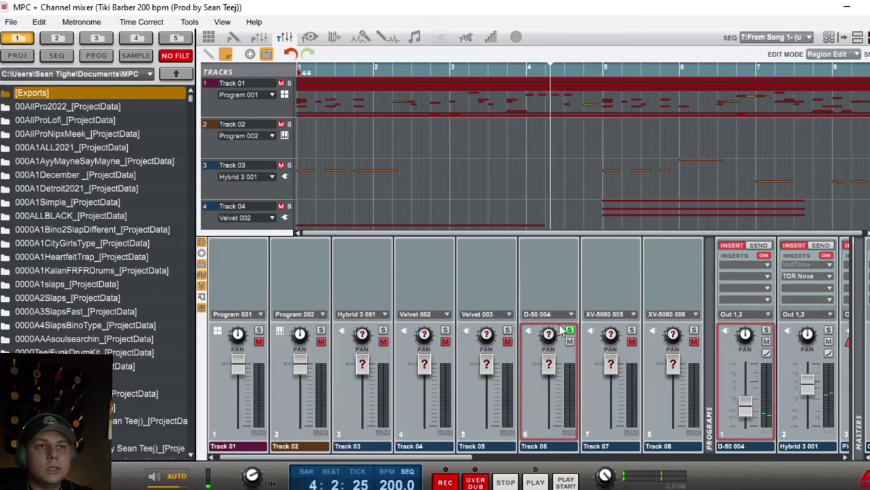
key("F1")
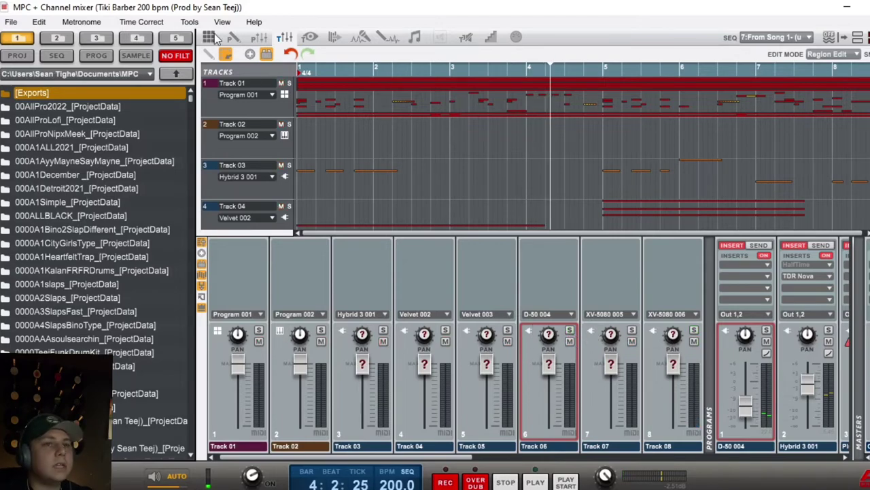
Glance at Track 07, then switch back to Track 06 and examine its melody notes.
left_click(687, 350)
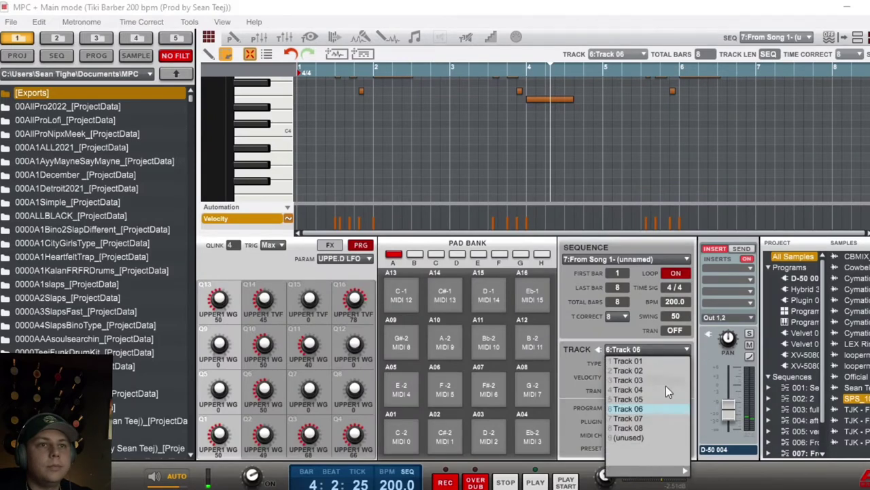
left_click(654, 419)
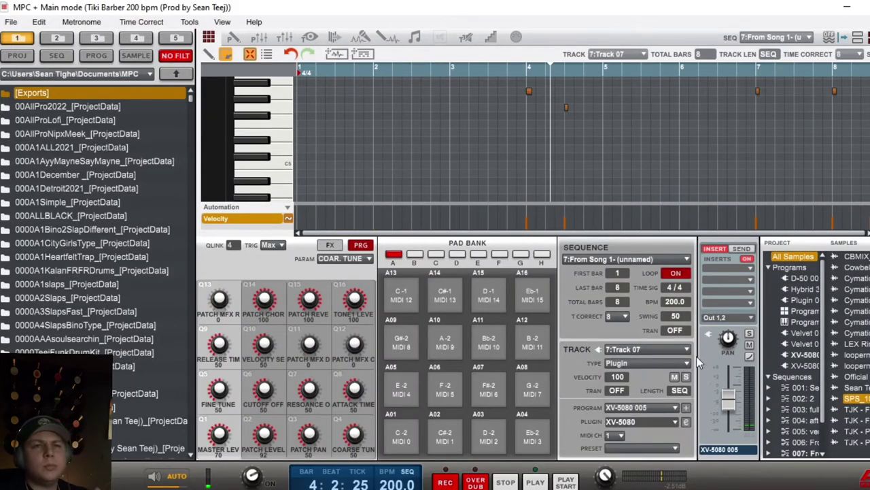
left_click(686, 350)
left_click(677, 408)
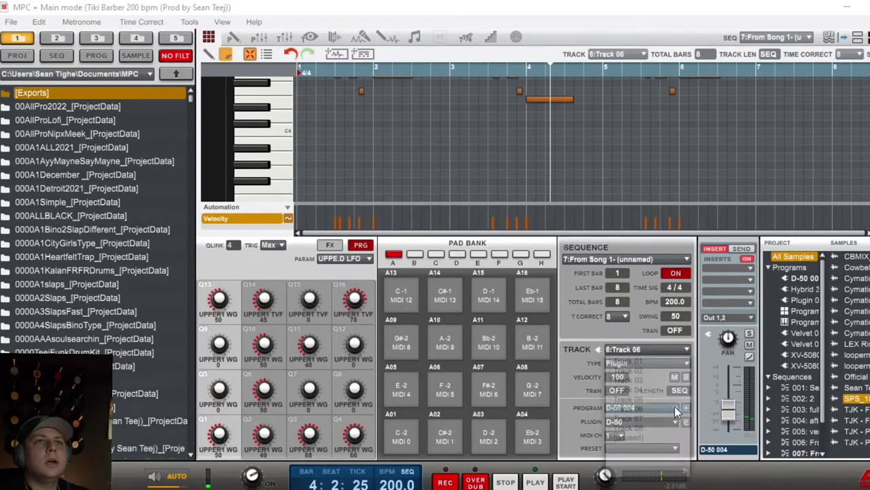
scroll(578, 141, "down", 3)
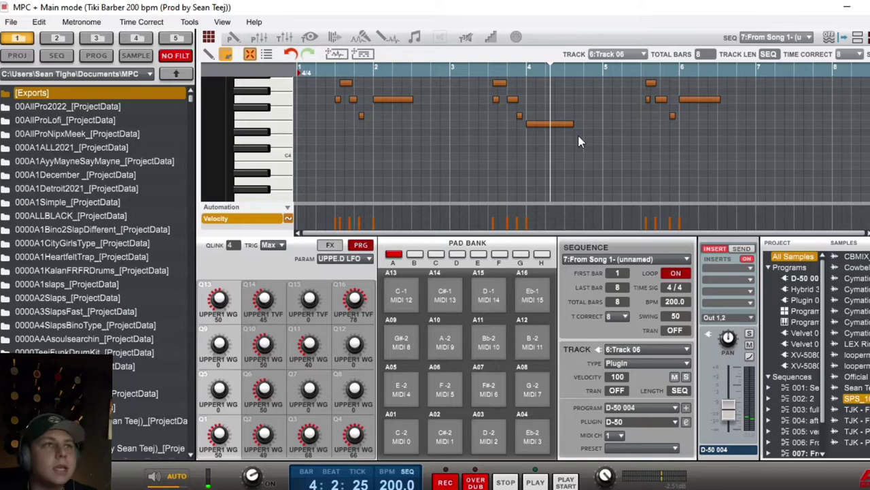
Solo Track 07, display its XV-5080 patch and play back its notes from the middle of bar 3.
left_click(688, 349)
left_click(635, 417)
scroll(601, 149, "up", 2)
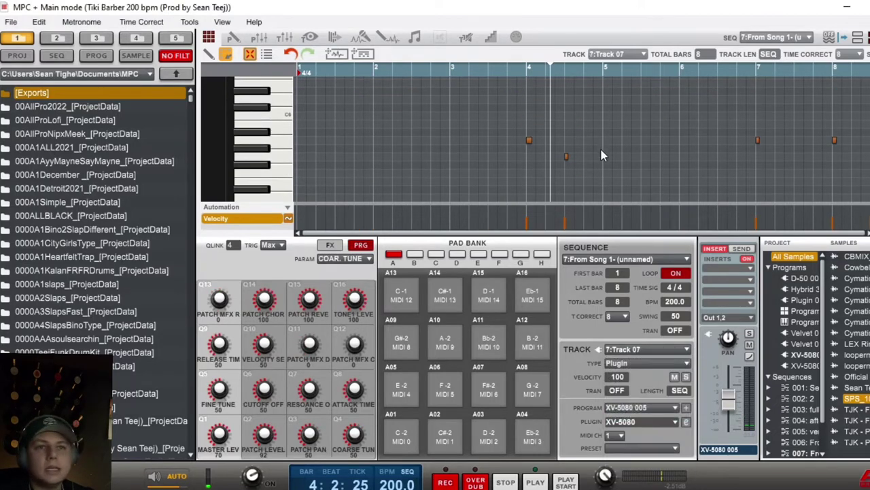
left_click(685, 422)
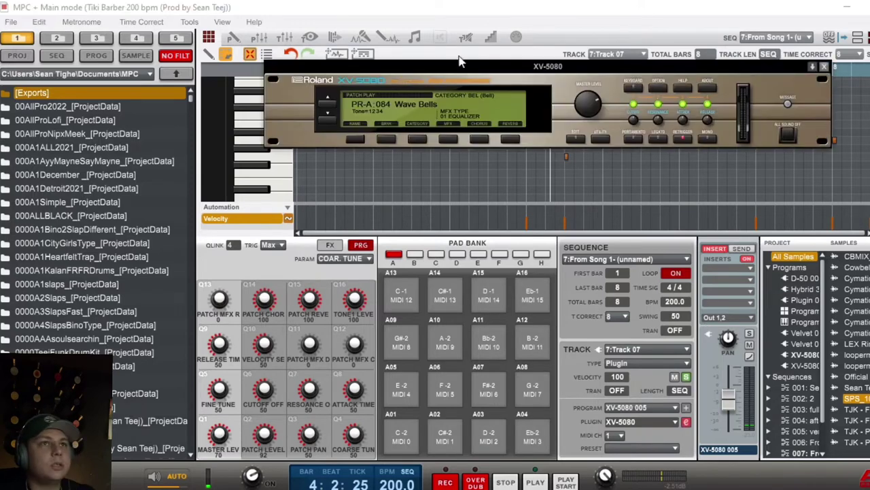
left_click_drag(660, 67, 659, 189)
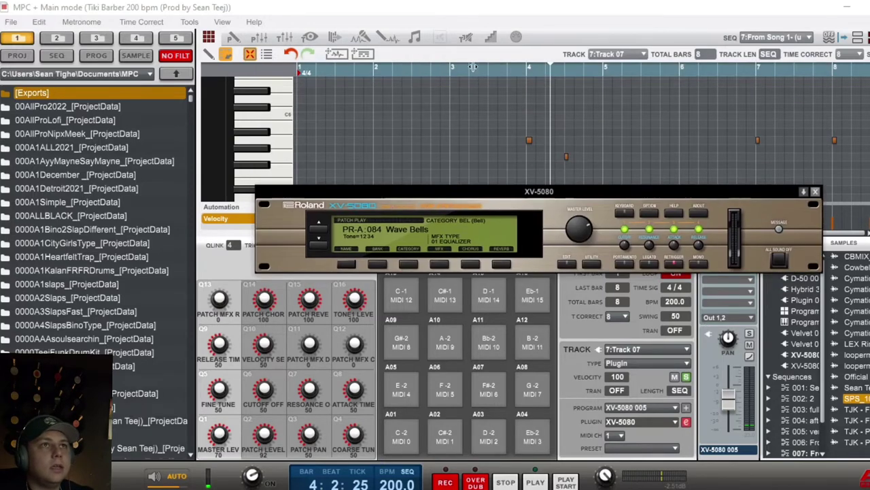
left_click(496, 69)
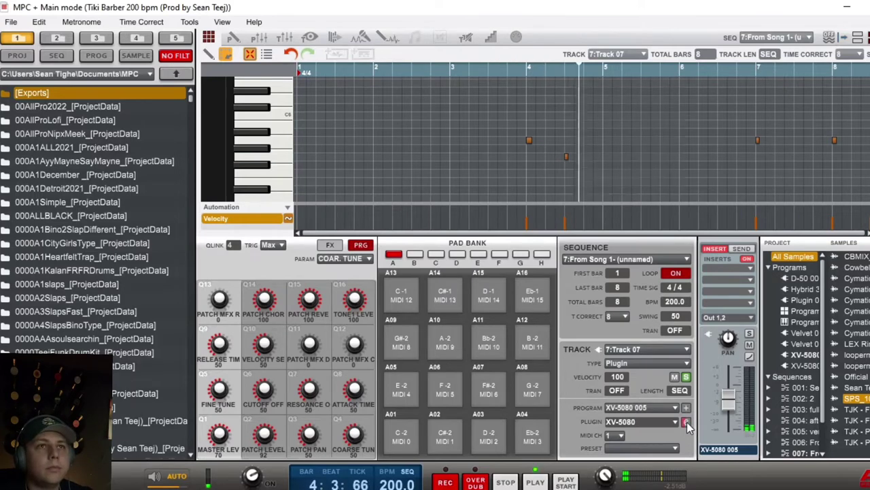
Look up Track 07's current patch in the XV-5080 patch banks, then close the plugin.
left_click(686, 423)
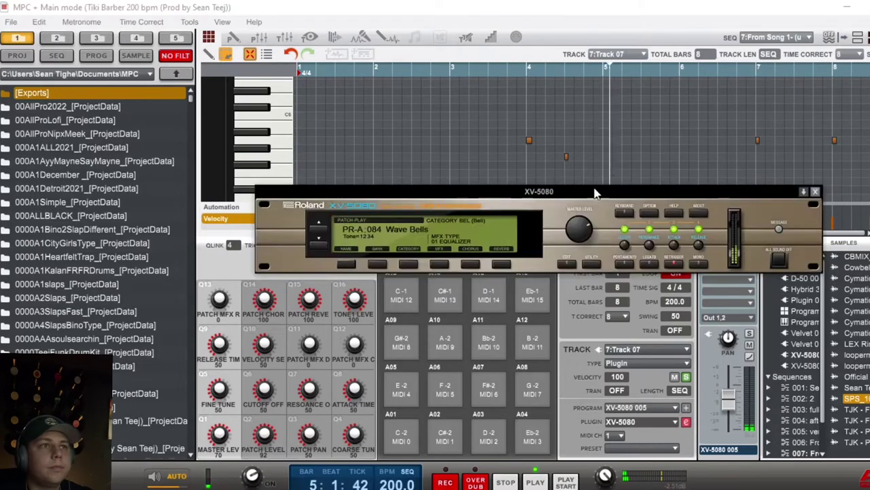
left_click(388, 229)
mouse_move(383, 66)
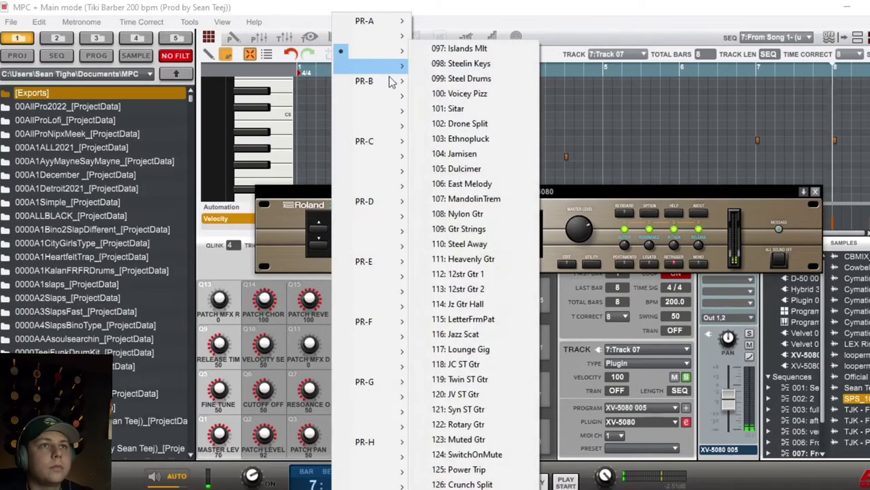
left_click(591, 202)
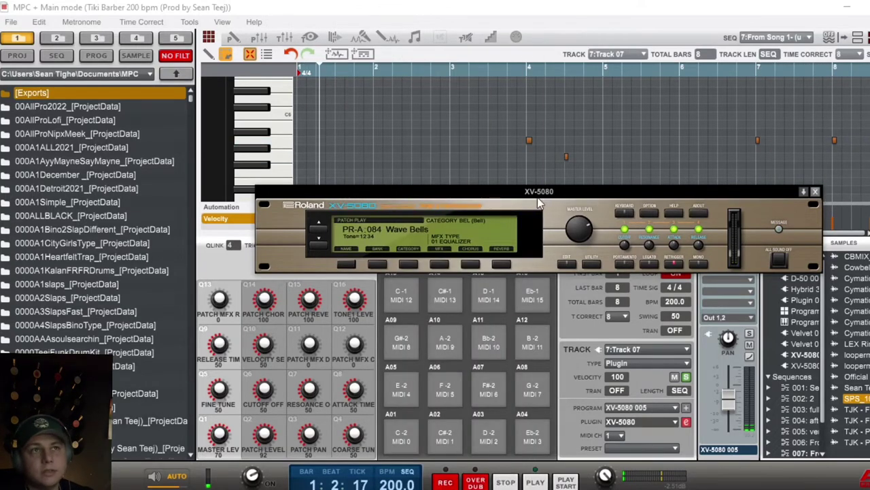
left_click(816, 194)
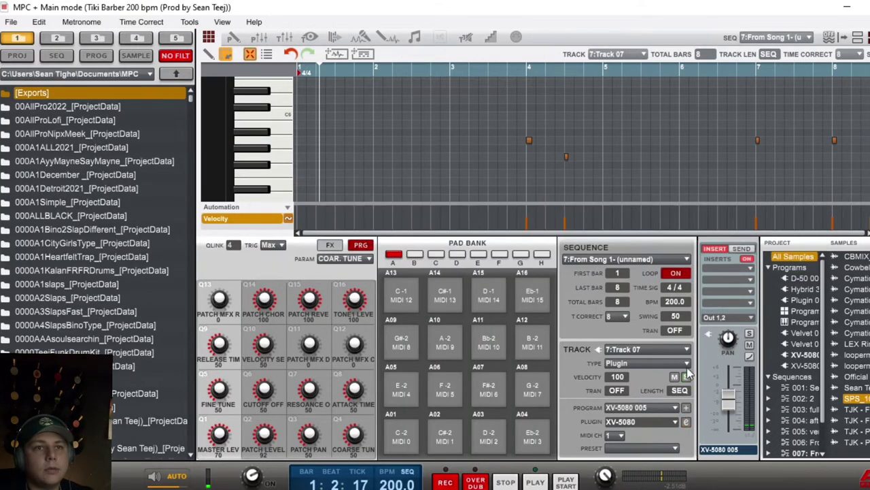
Switch to drum Track 01 and play back the soloed SPS_10 sample on pad A03.
left_click(685, 349)
left_click(675, 360)
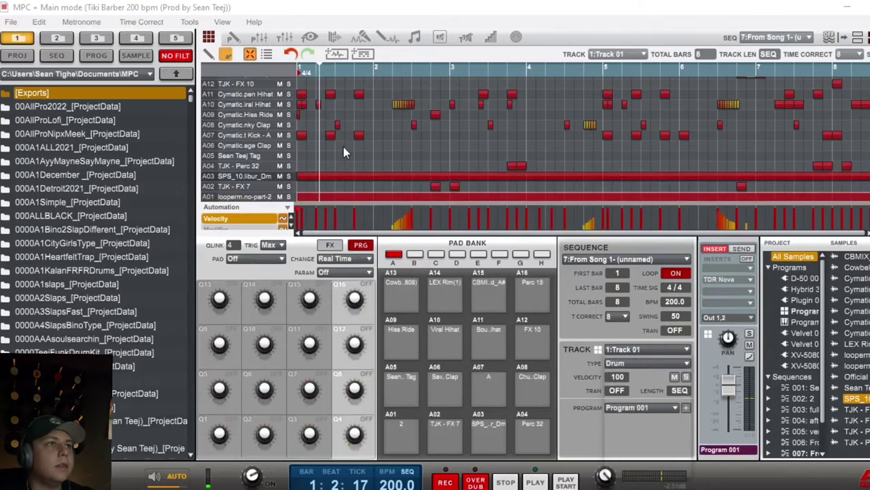
left_click(288, 177)
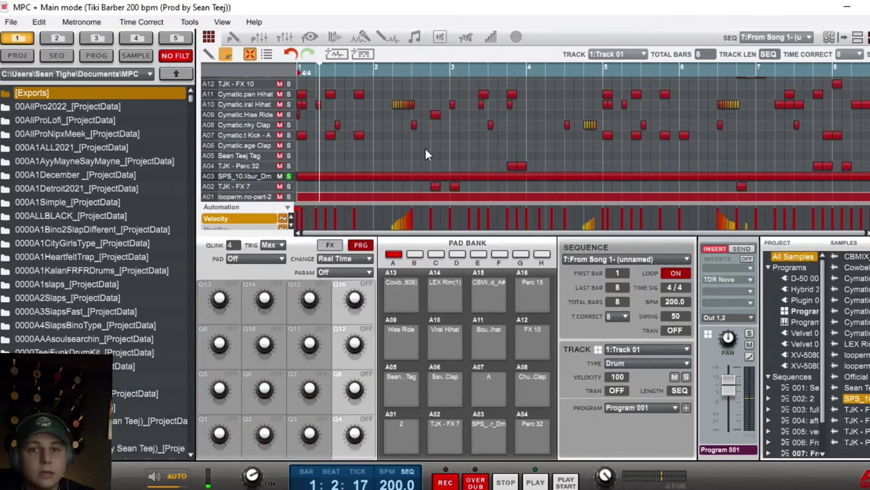
key("space")
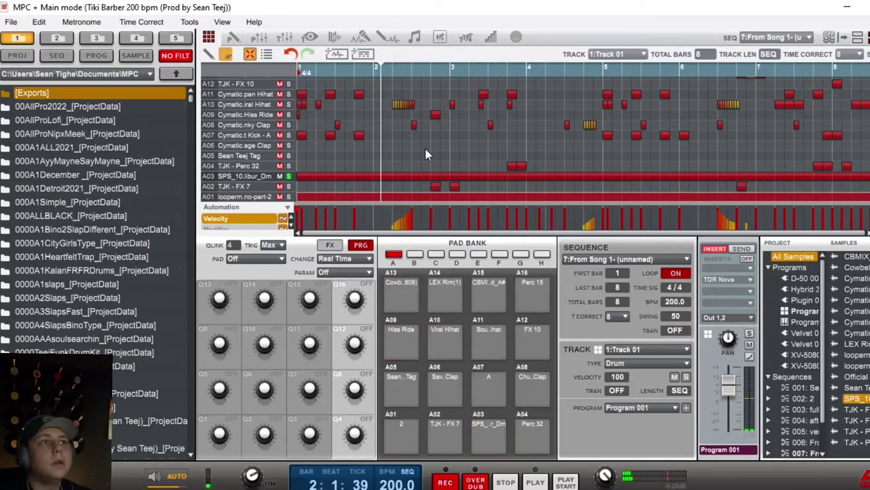
Clear the solo on pad A03 and solo the kick on pad A07.
left_click(288, 176)
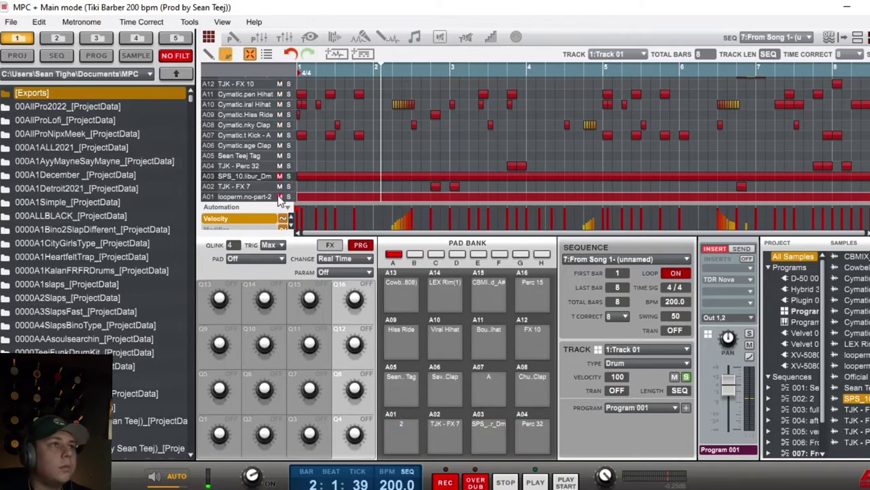
left_click(288, 135)
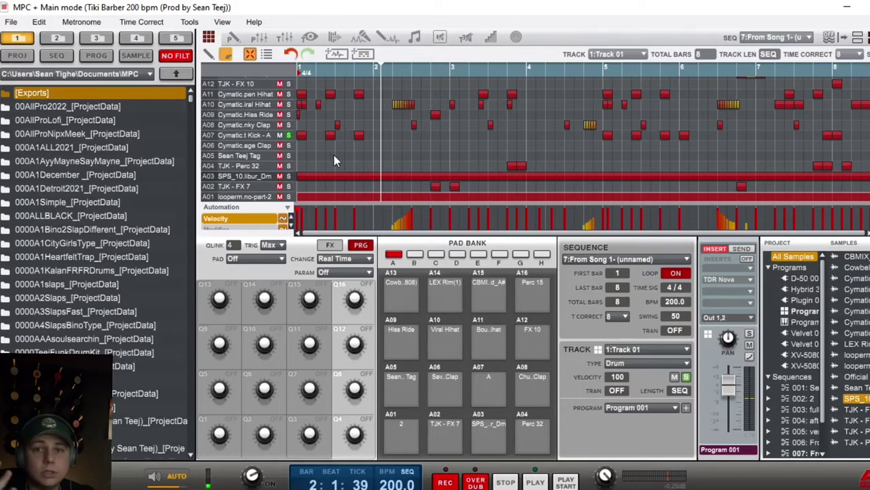
Play back the soloed kick and progressively add the A08 clap, A09 Hiss Ride, A10 Viral Hihat and A02 FX 7 to the solos.
key("space")
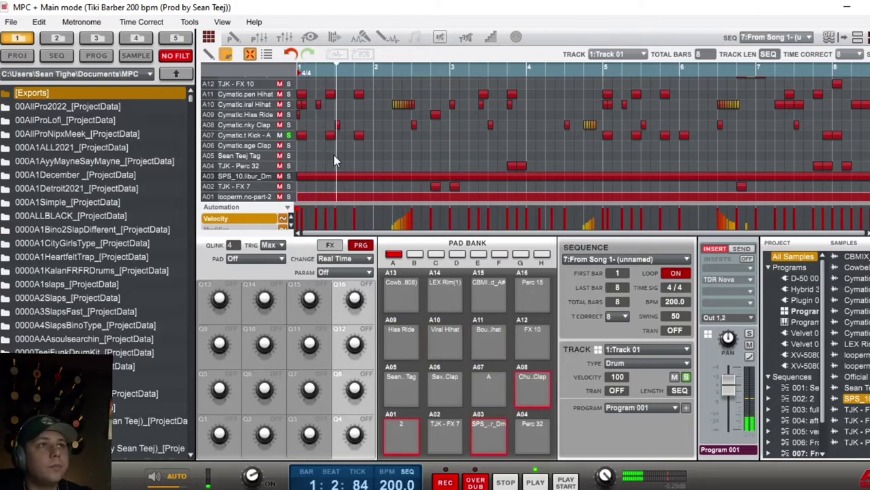
left_click(288, 125)
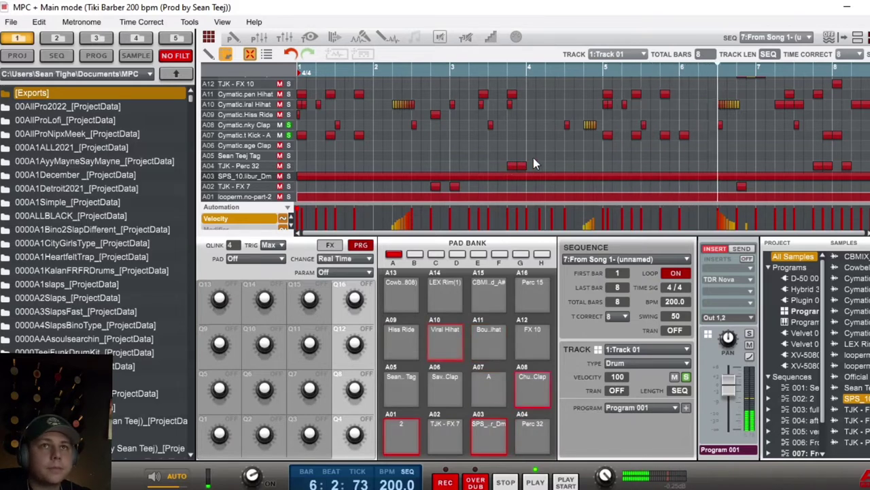
left_click(288, 115)
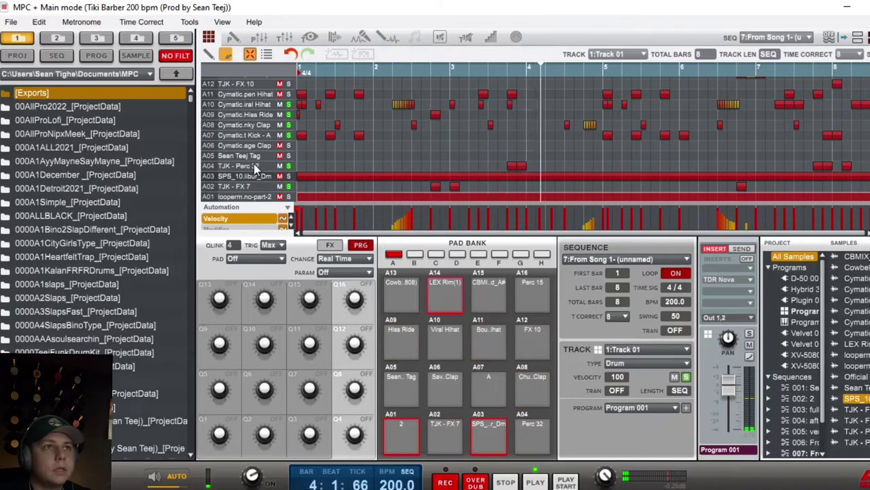
scroll(302, 151, "up", 1)
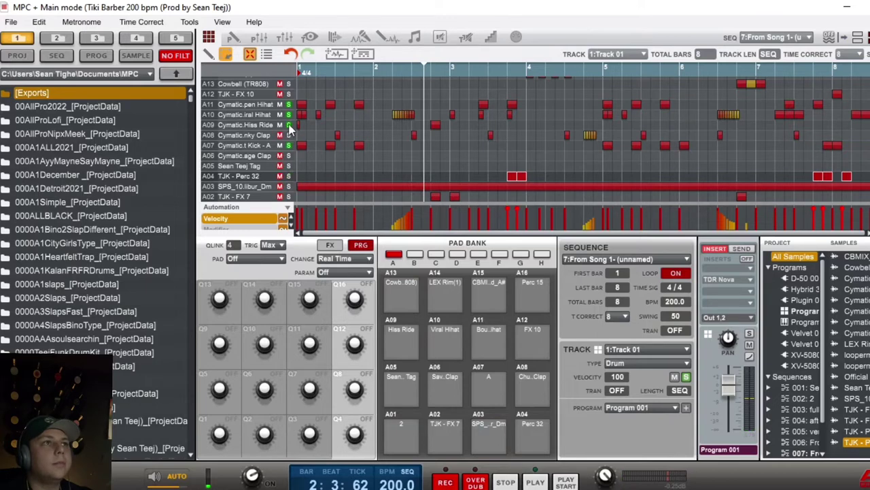
Compare playback of the A07 kick with and without the A11 open hi-hat, ending with only the hi-hat soloed.
scroll(315, 135, "down", 1)
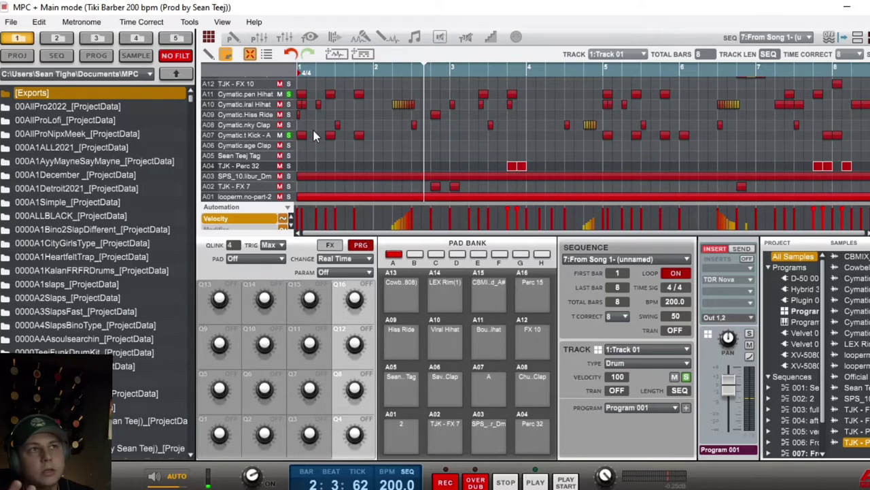
key("space")
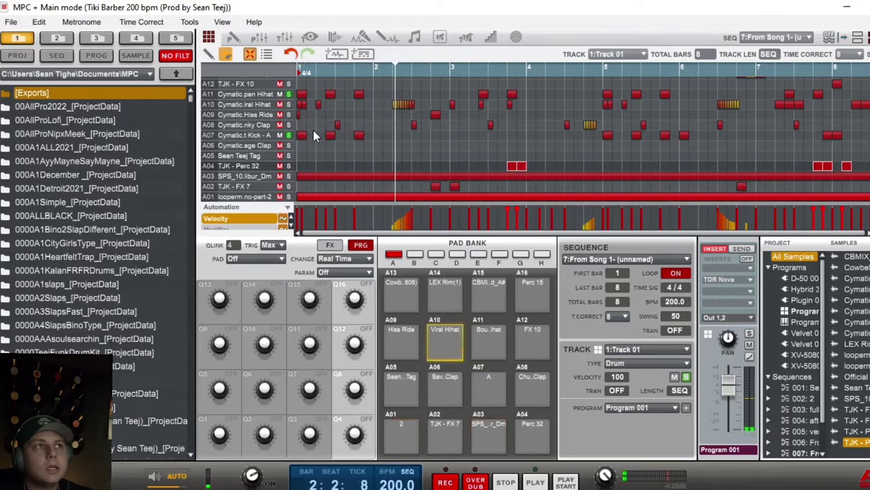
key("space")
key("space")
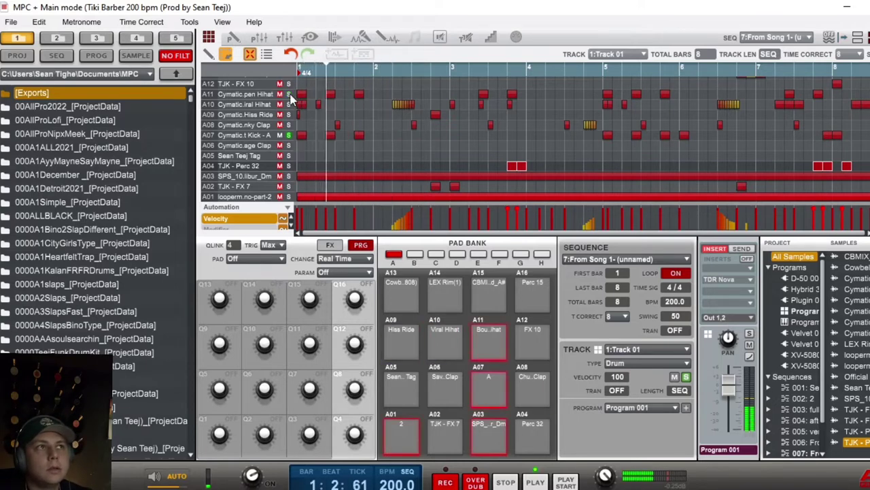
left_click(289, 94)
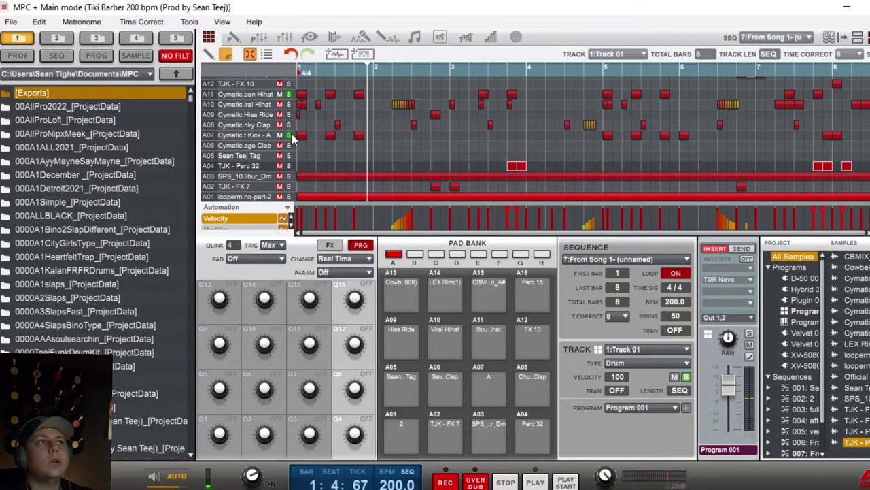
key("space")
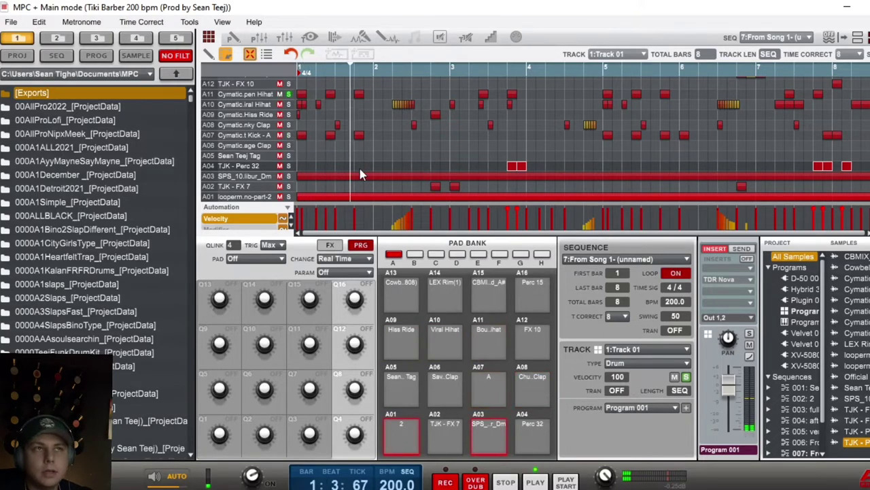
Browse from the Desktop through the 1&Only folder to its Closed & Open hi-hat samples.
left_click(183, 76)
double_click(81, 133)
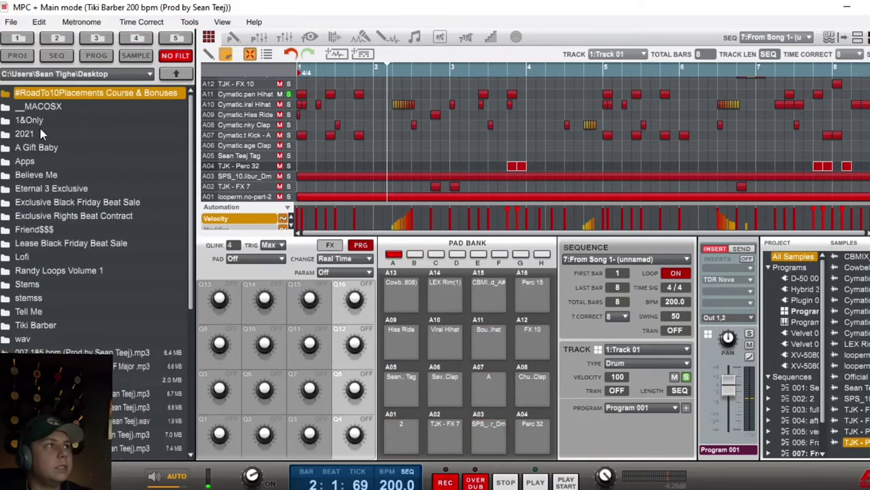
double_click(41, 124)
double_click(78, 145)
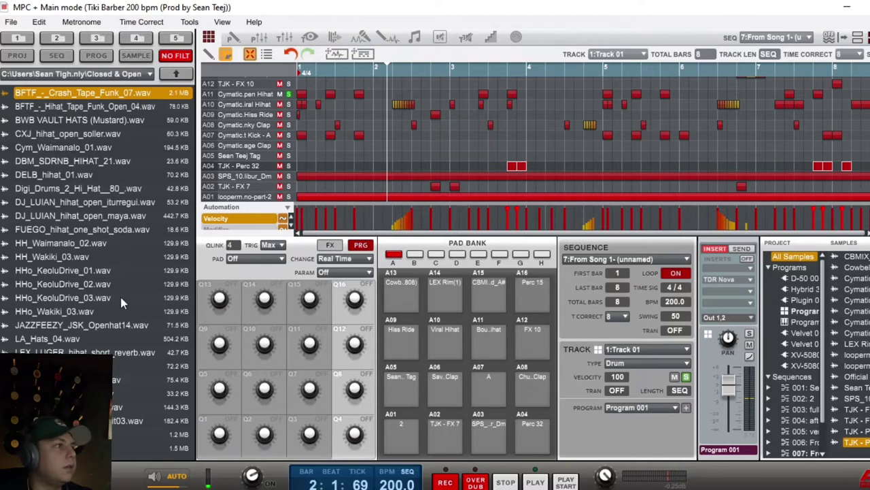
Audition the hi-hat samples one after another, starting with JAZZFEEZY_JSK_Openhat14.wav and continuing down the folder.
left_click(88, 327)
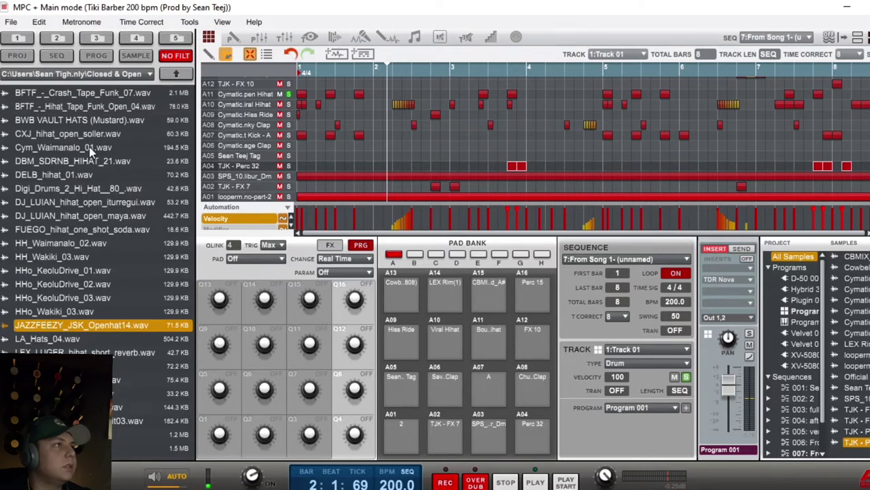
key("Down")
key("Down")
key("Down")
key("Down")
key("Down")
key("Down")
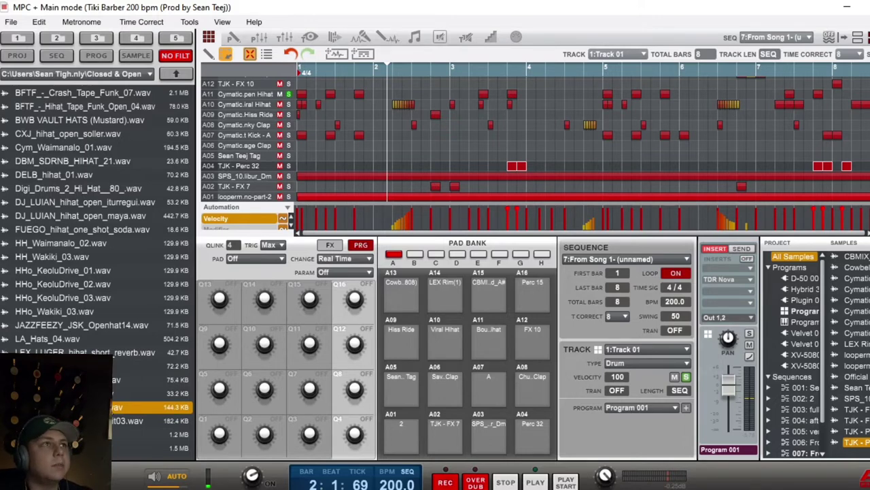
left_click_drag(114, 408, 493, 344)
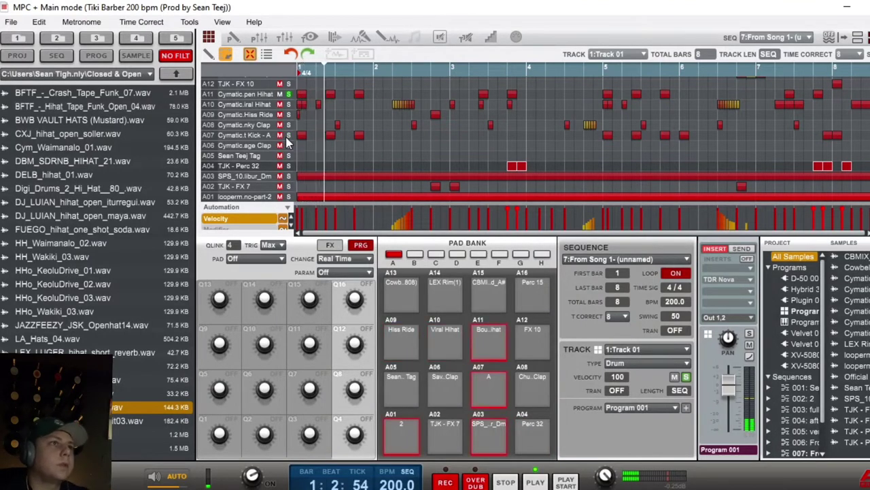
Add FX 10, Cowbell, LEX Rim and CBMIX on pads A12 to A15 to the drum solos and play back the sequence.
scroll(336, 148, "up", 1)
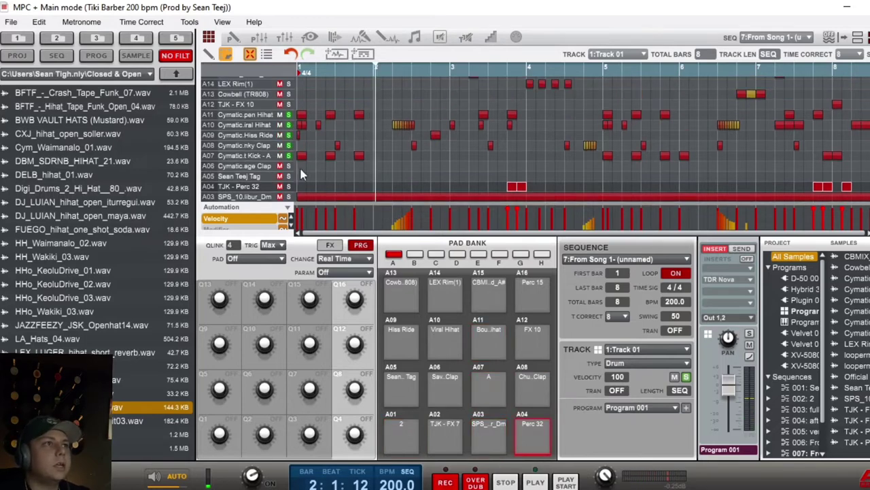
scroll(299, 175, "down", 1)
scroll(302, 178, "up", 3)
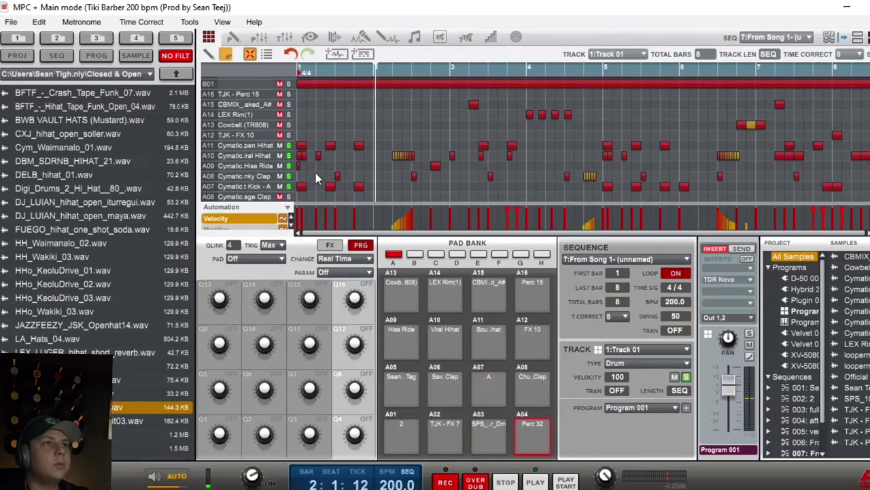
left_click(215, 137)
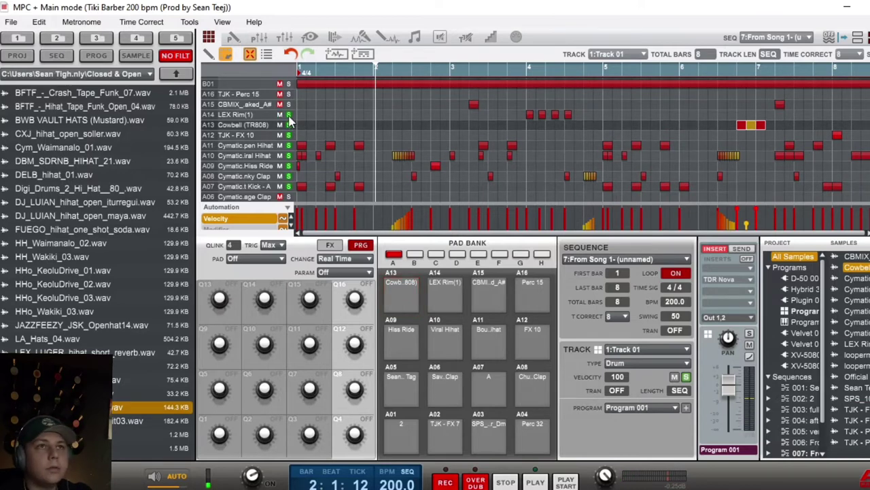
left_click(288, 116)
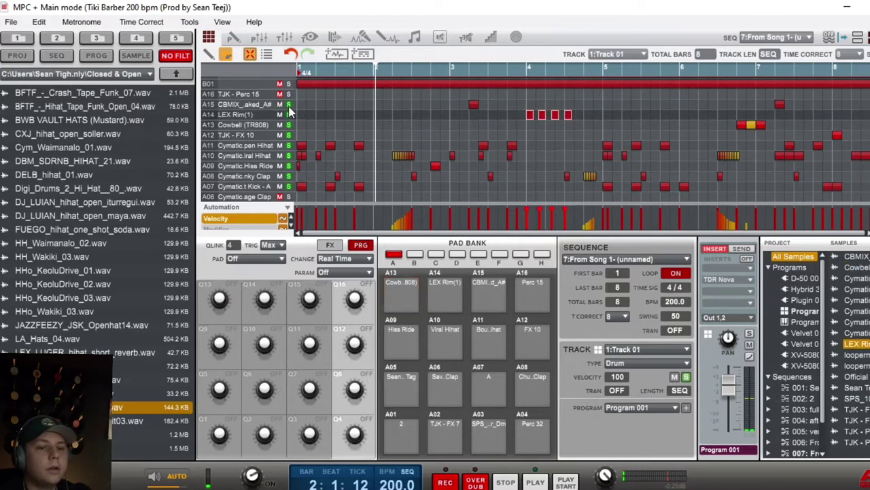
left_click(289, 106)
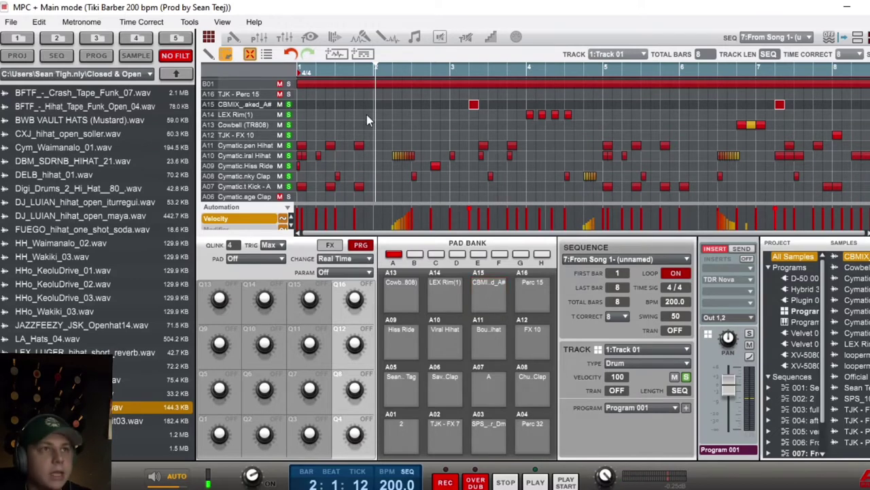
key("space")
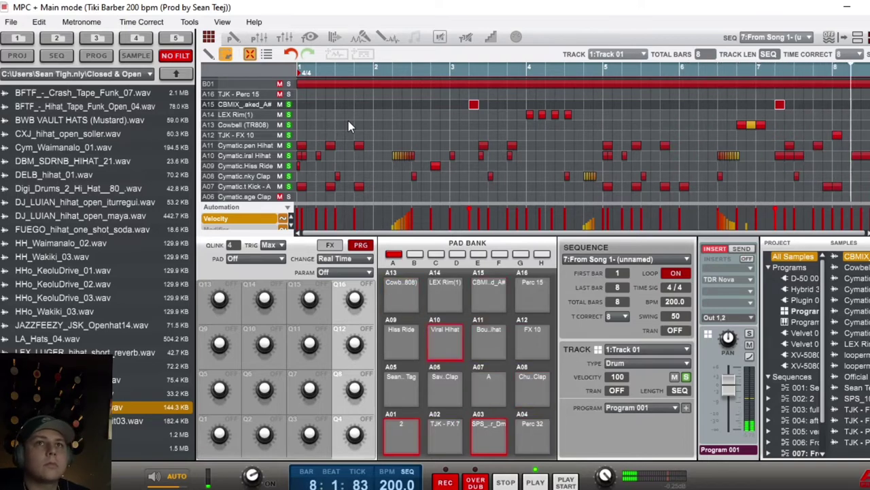
Clear the solos on the drum pads from A15 down to A04.
scroll(348, 126, "down", 1)
scroll(349, 122, "down", 1)
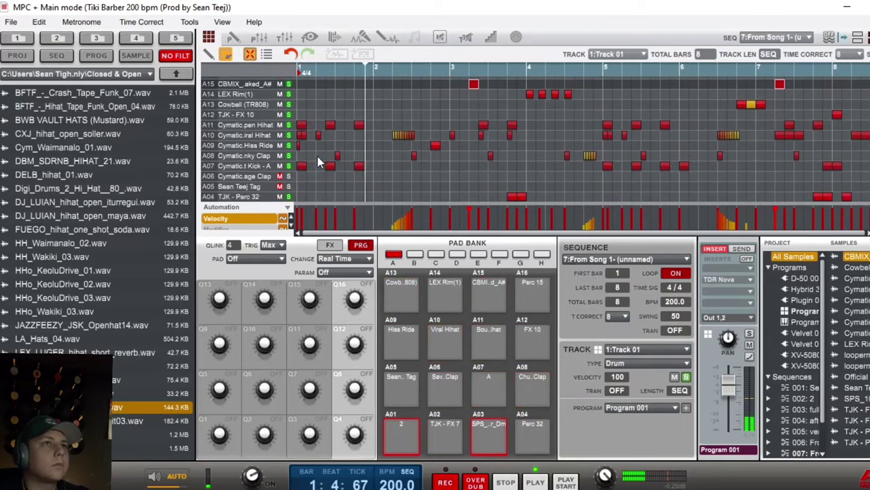
left_click(289, 125)
left_click(289, 114)
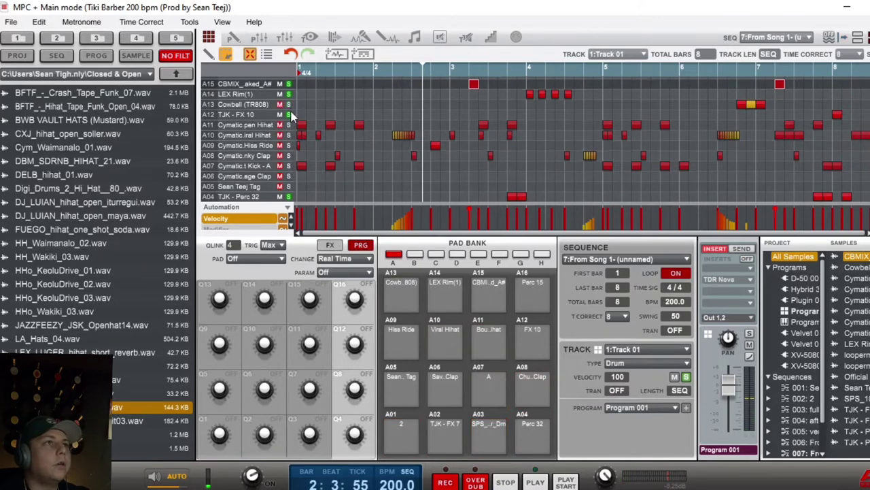
left_click(289, 104)
scroll(292, 109, "down", 3)
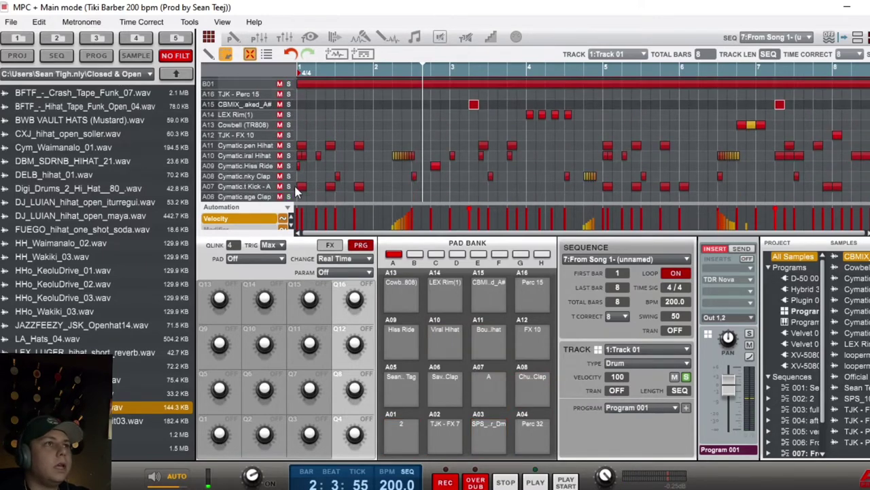
left_click(289, 166)
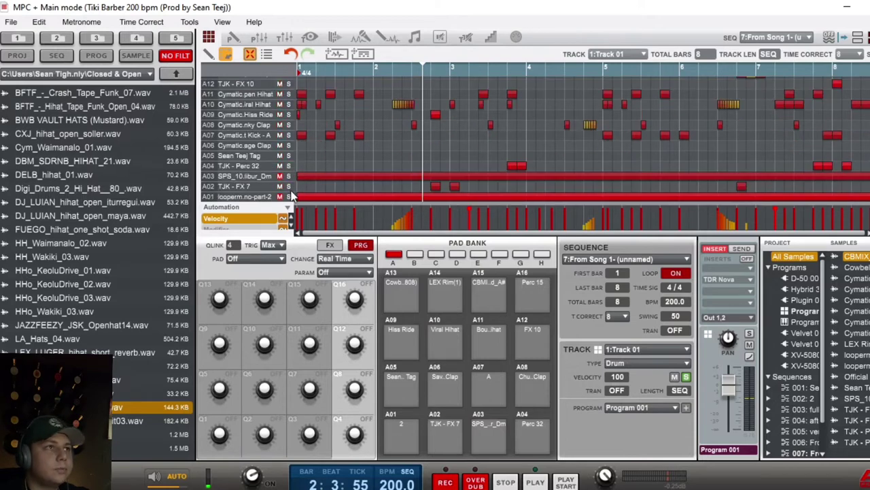
Select the looperman sample on pad A01, clear Track 01's solo and play back the full arrangement of sequence 7.
left_click(255, 199)
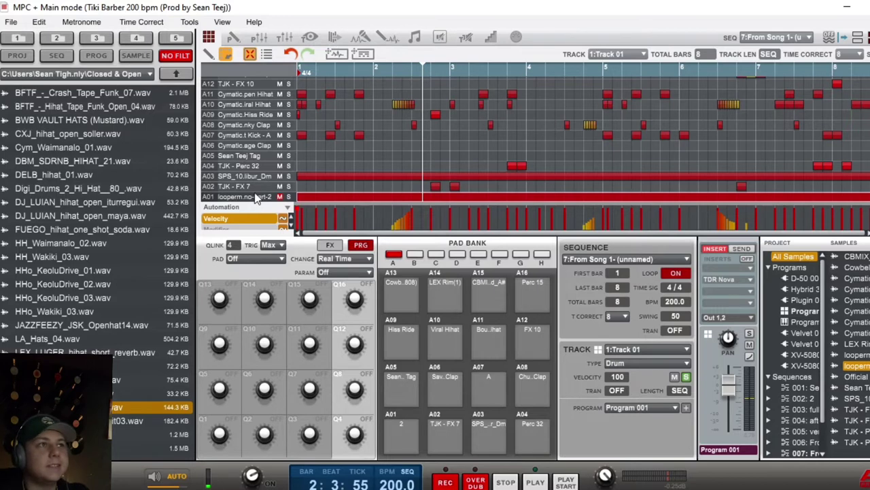
scroll(339, 184, "up", 1)
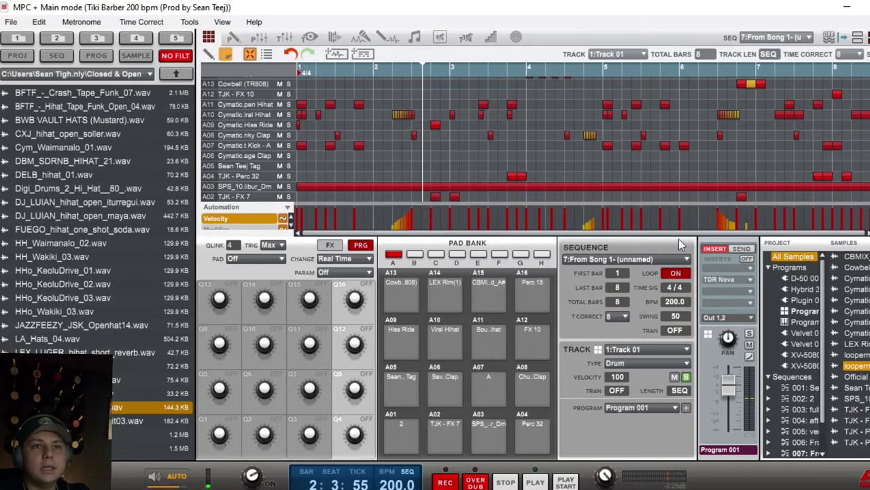
key("space")
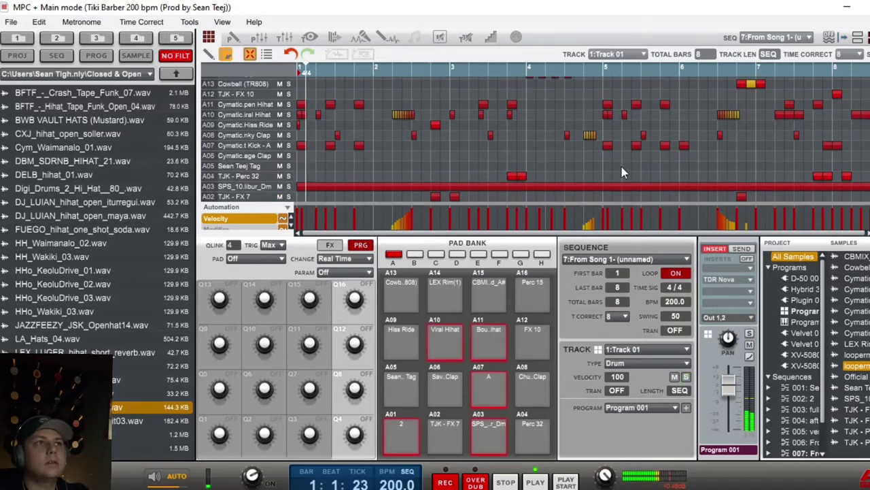
scroll(589, 133, "down", 1)
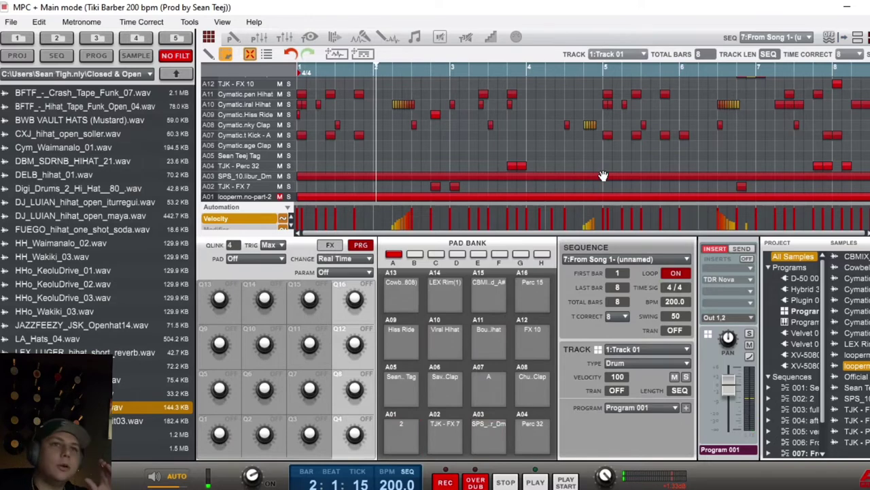
Switch to Sequence 01 and play it back through the Sean Teej Tag entry in bar 7.
left_click(687, 260)
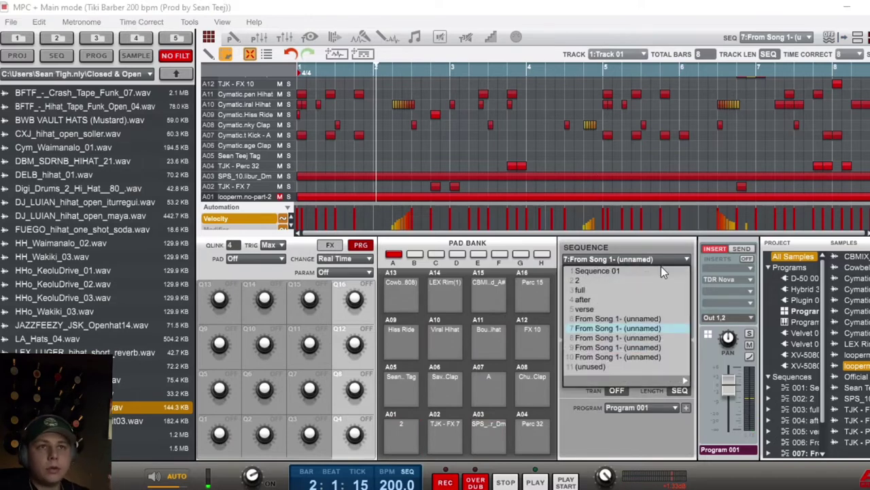
left_click(660, 268)
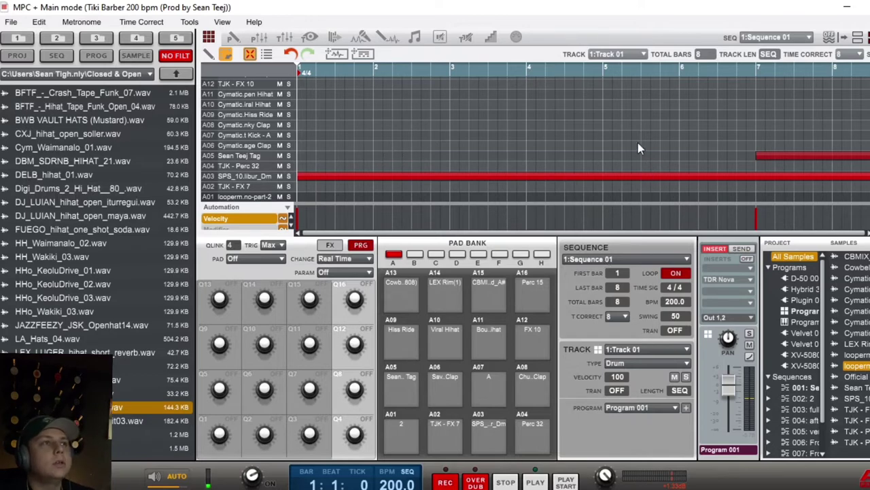
key("space")
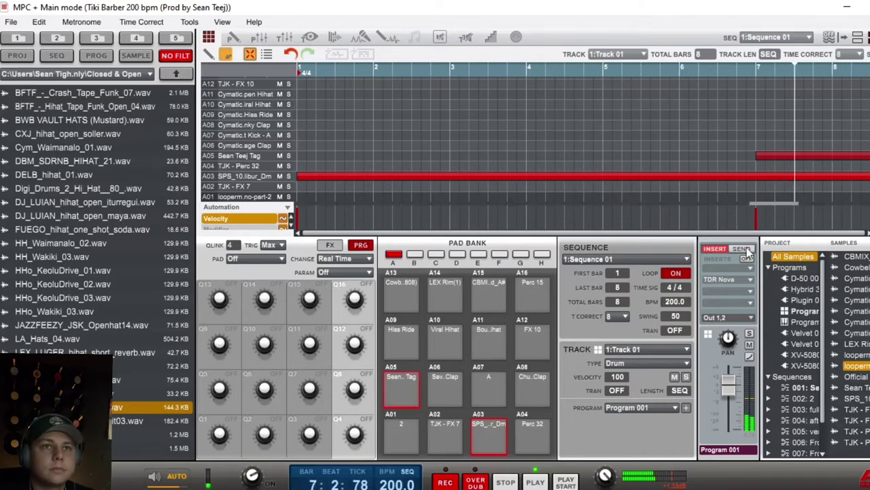
Switch to sequence 2 to play its opening bars, and return to Sequence 01.
left_click(653, 259)
left_click(647, 280)
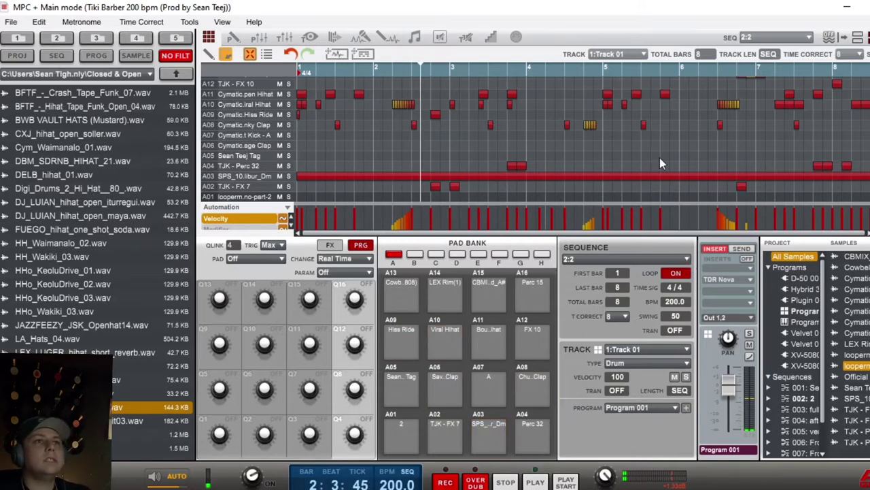
left_click(685, 259)
left_click(646, 270)
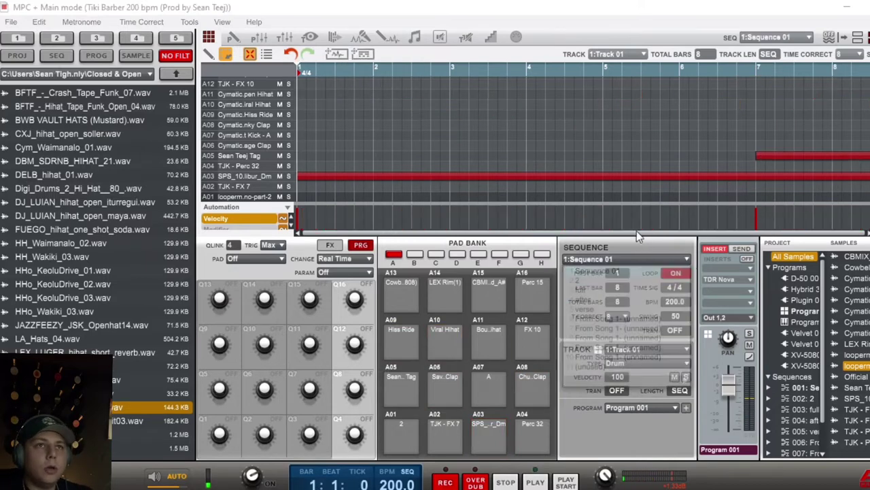
Select sequence 2 again and play it back from bar 1.
left_click(686, 259)
left_click(661, 281)
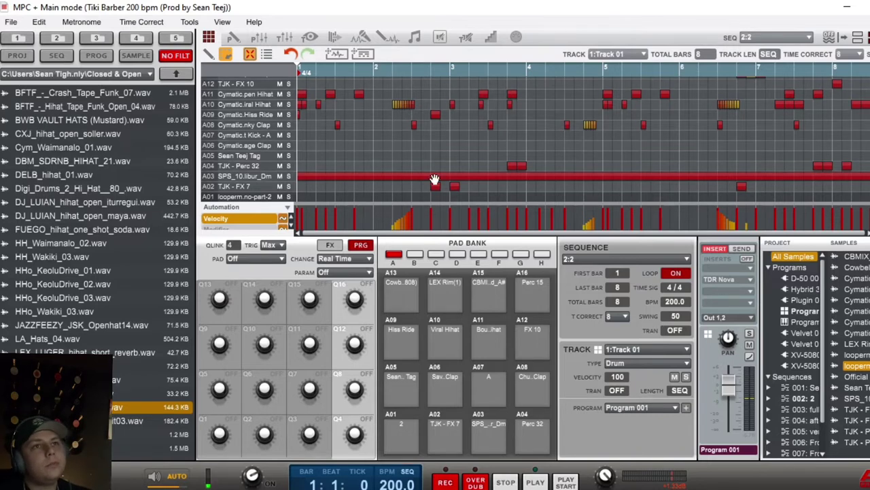
key("space")
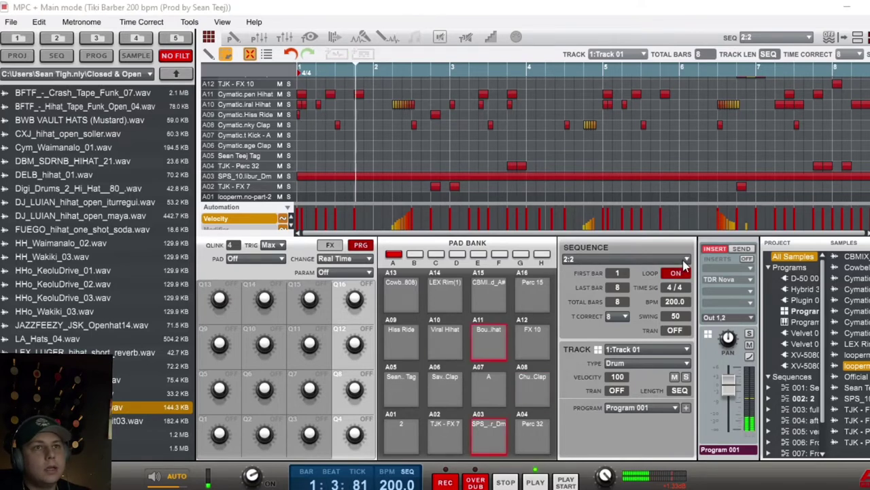
Reselect sequence 2, add three kick notes on pad A07 in bar 1, matching the open hi-hat hits, and play back the result.
left_click(682, 259)
left_click(656, 280)
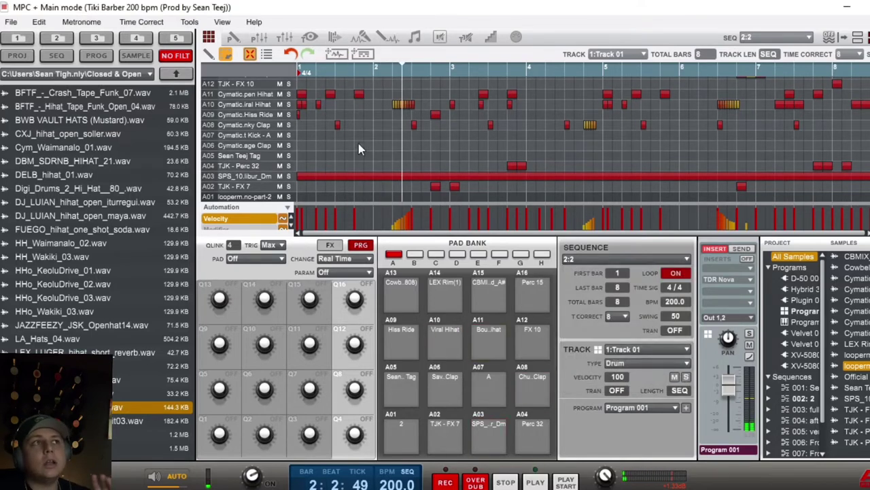
left_click(302, 136)
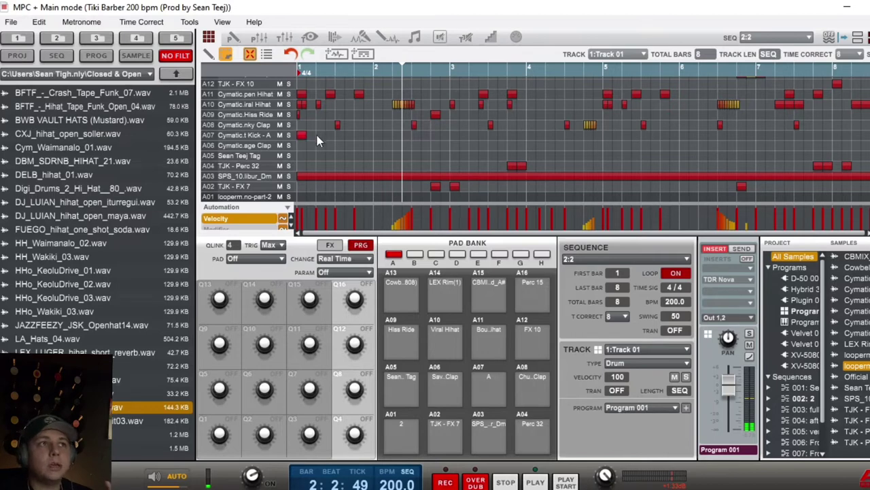
left_click(331, 134)
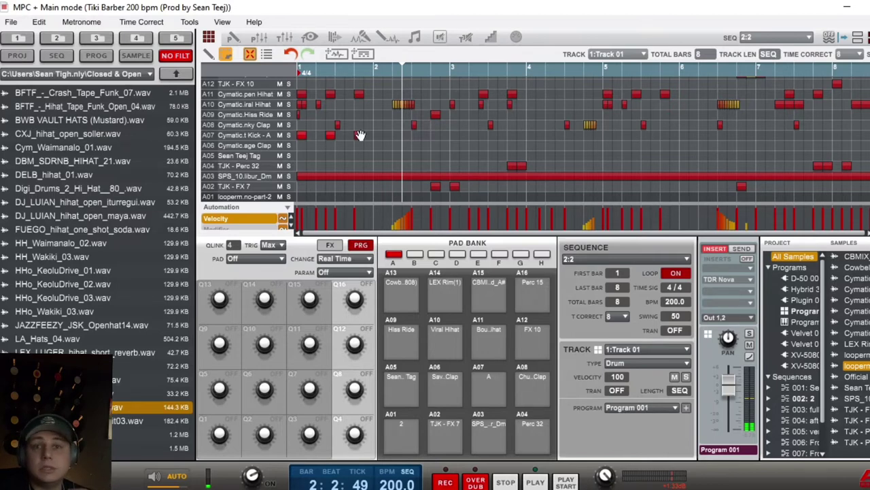
left_click(360, 134)
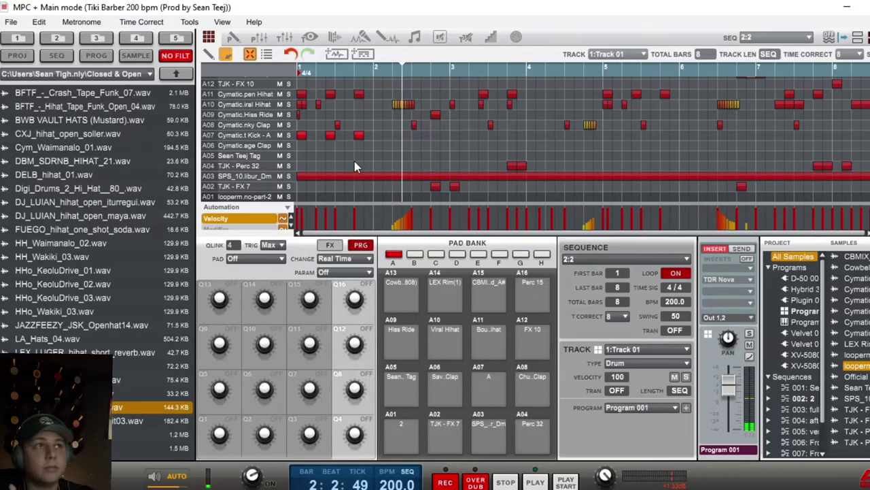
key("space")
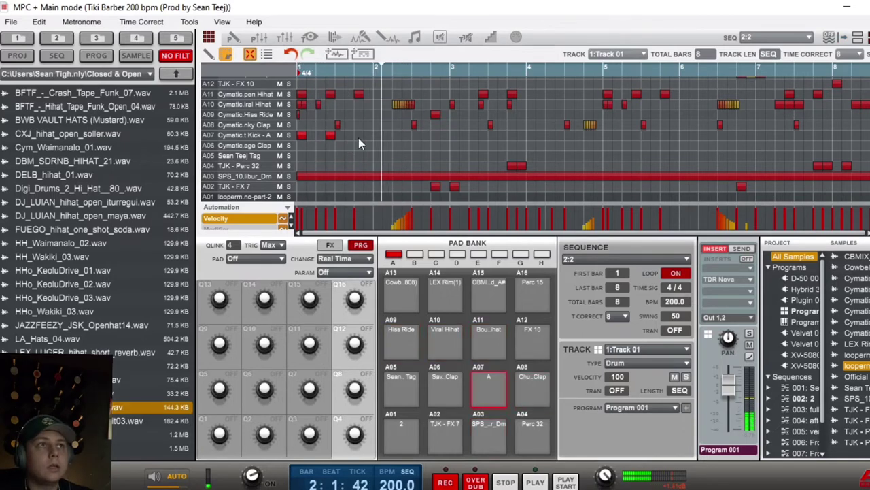
Delete the added A07 kick notes from bar 1 of sequence 2 and play the opening back without them.
left_click_drag(367, 143, 297, 132)
key("Delete")
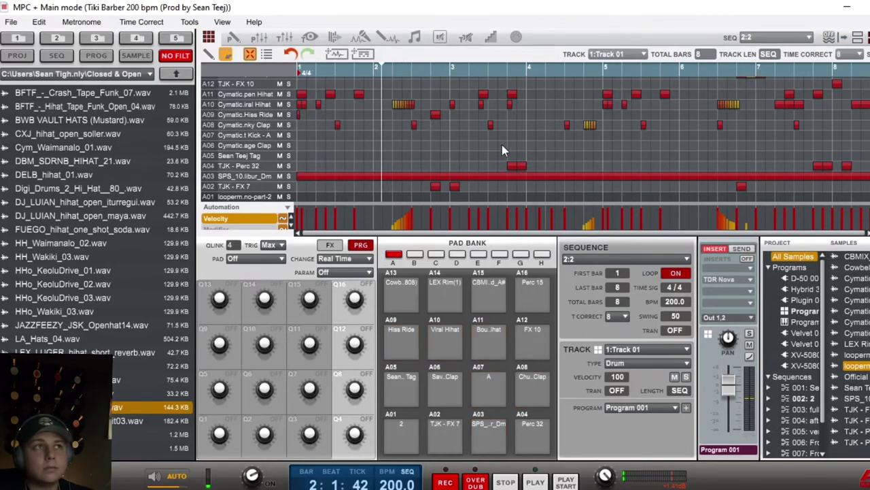
key("space")
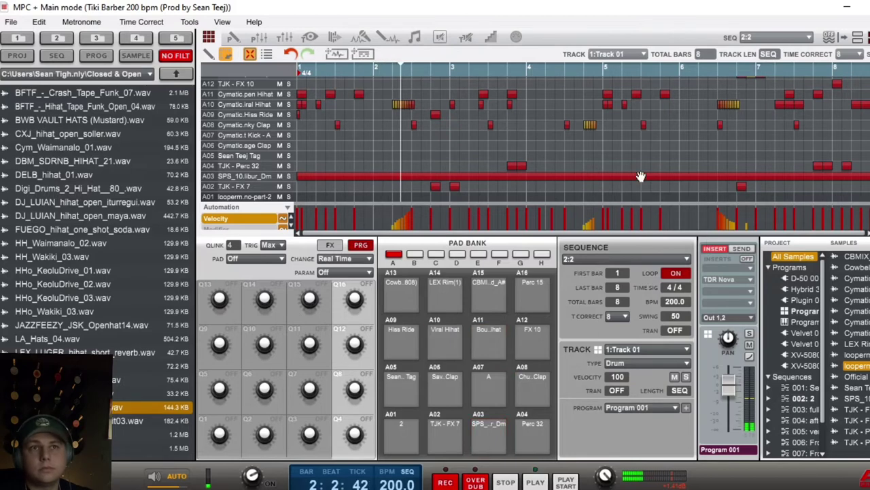
Switch to sequence 3 "full" and play it back through bar 8.
left_click(685, 260)
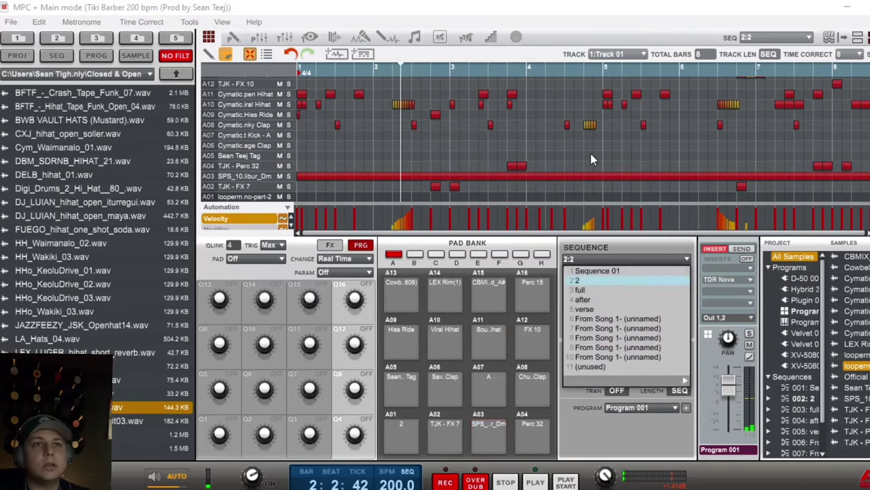
left_click(640, 289)
left_click(644, 290)
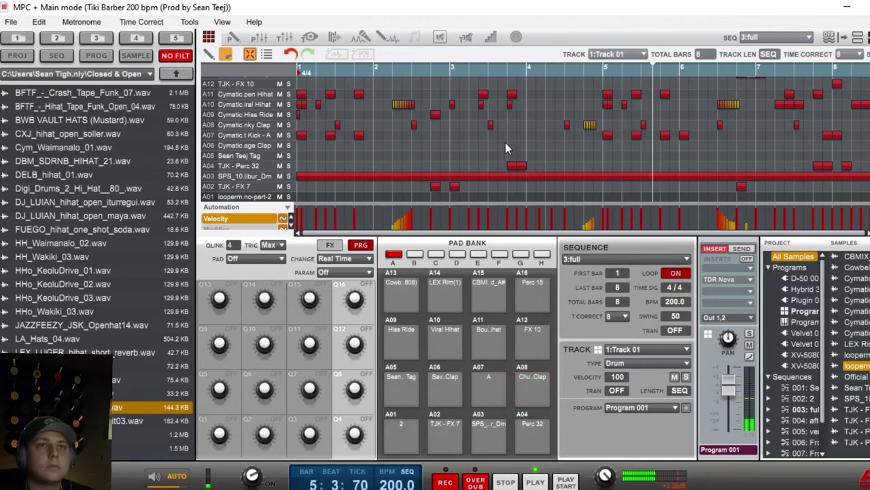
left_click(686, 259)
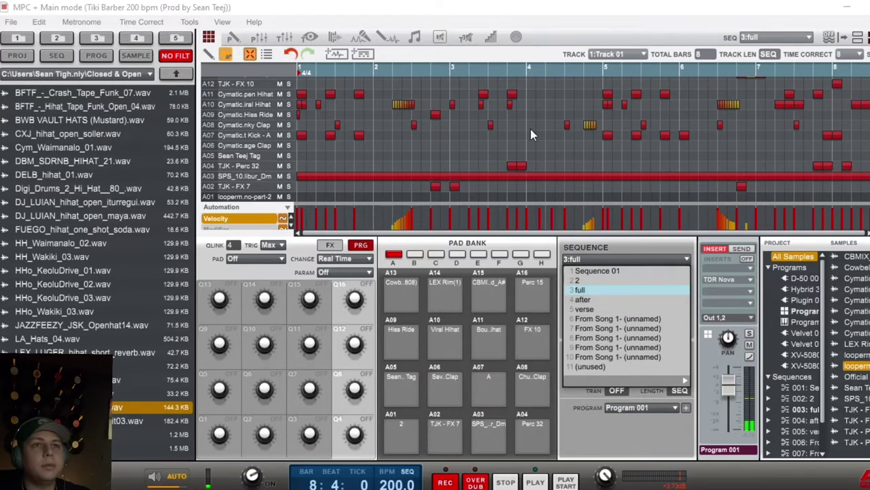
left_click(530, 134)
Switch to sequence 4 "after" and play back its opening bars.
left_click(686, 259)
left_click(614, 299)
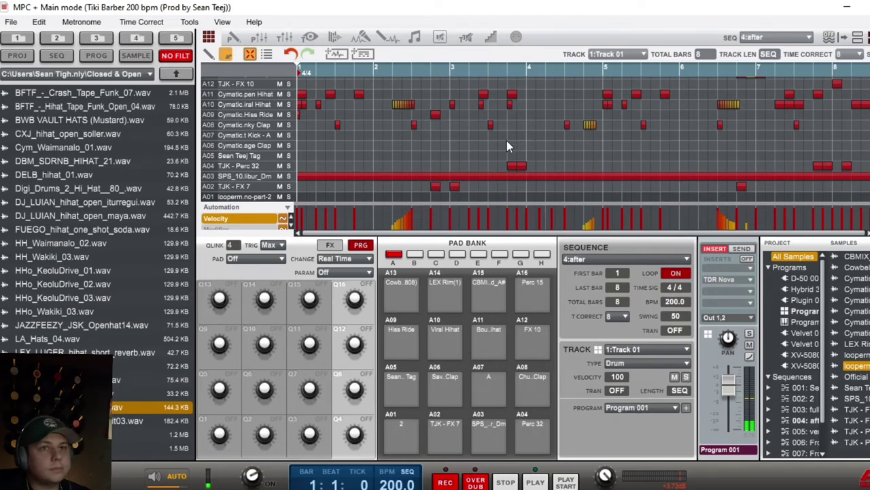
left_click(685, 259)
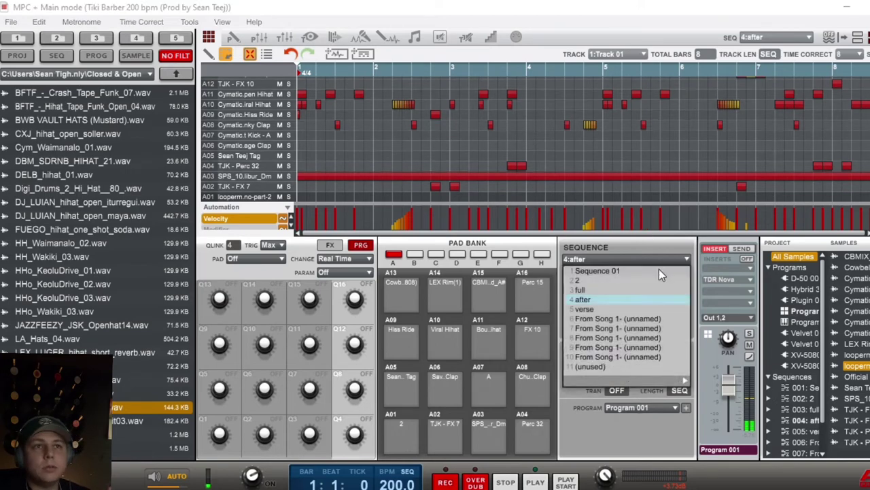
left_click(585, 301)
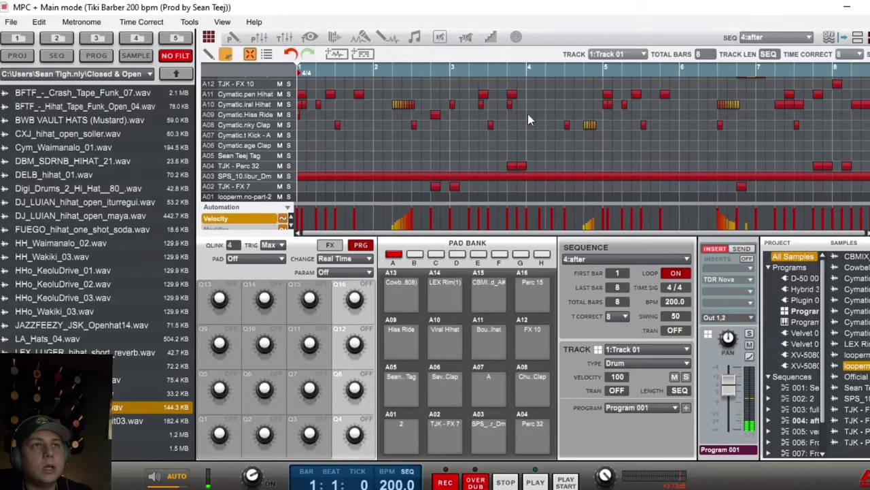
key("space")
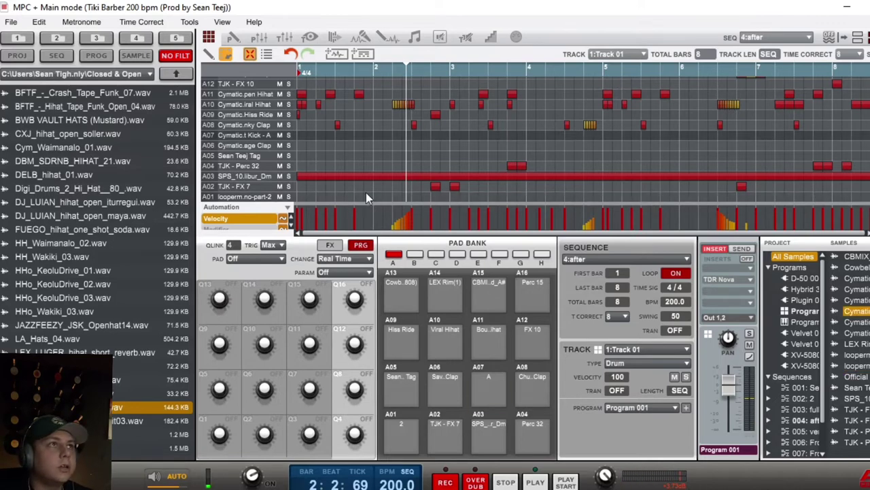
Insert TDR Nova on the A07 kick's channel in the pad mixer and audition the kick while showing its input spectrum.
left_click(259, 37)
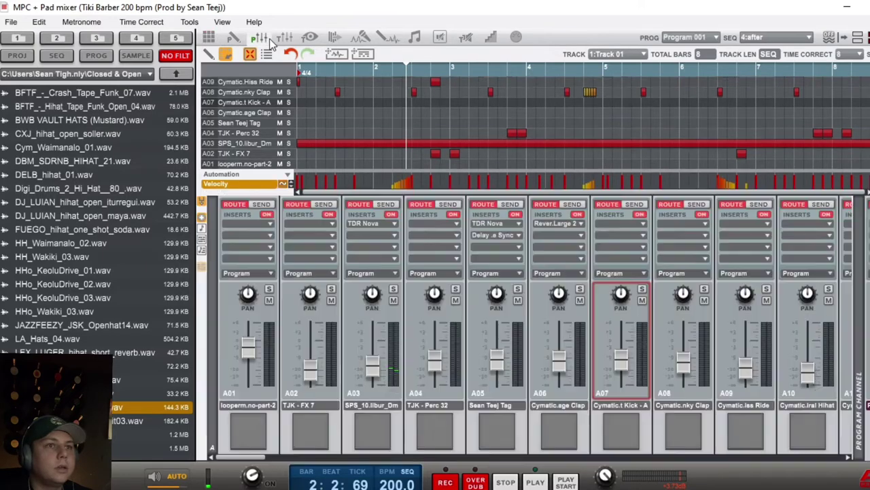
left_click(612, 225)
left_click(625, 174)
scroll(684, 279, "down", 3)
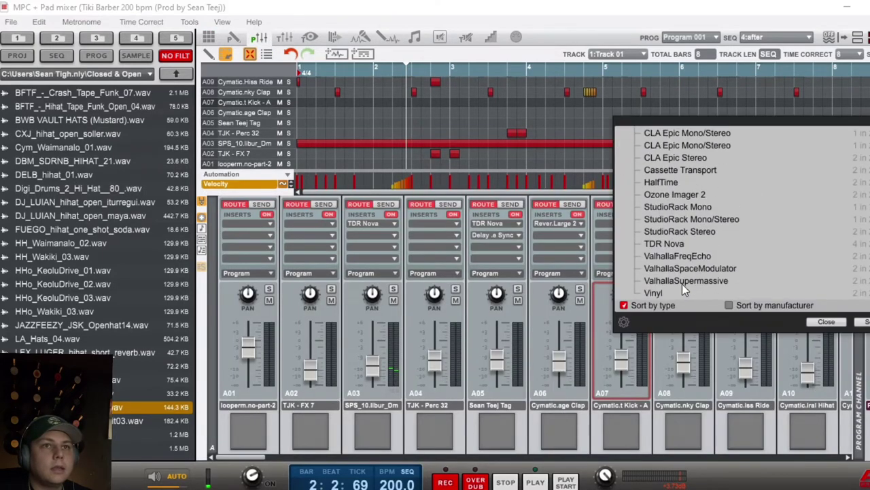
double_click(670, 244)
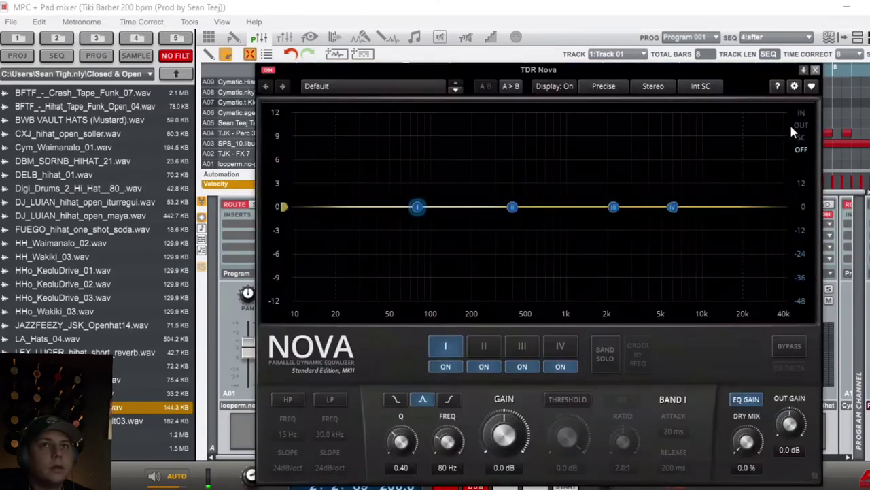
left_click(799, 114)
key("space")
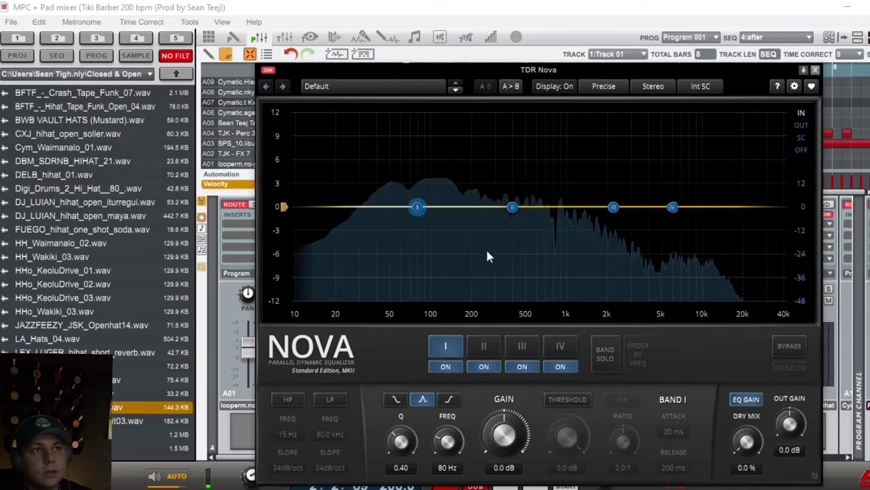
left_click(816, 69)
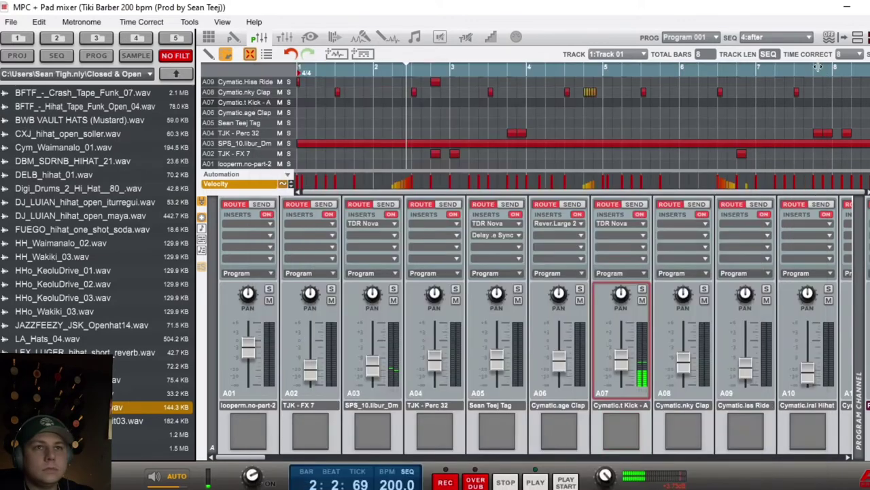
double_click(618, 223)
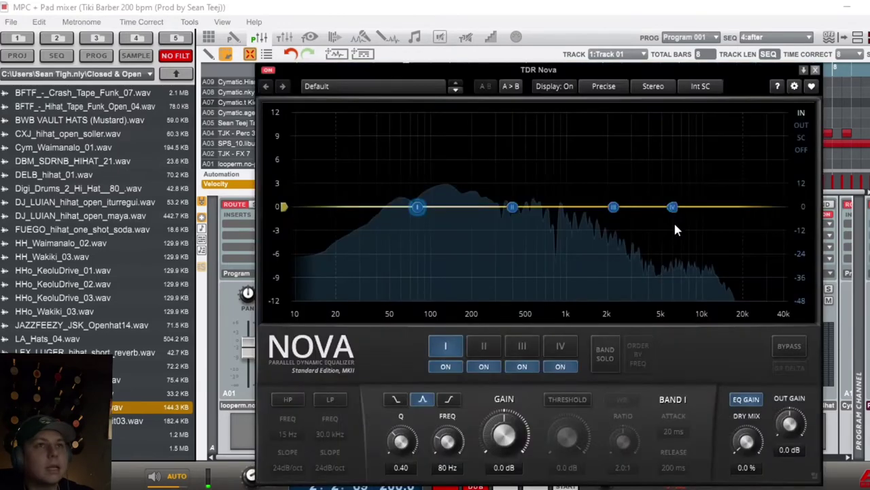
Open TDR Nova on the A08 clap's channel and load the 4 Band Dyn preset.
left_click(673, 222)
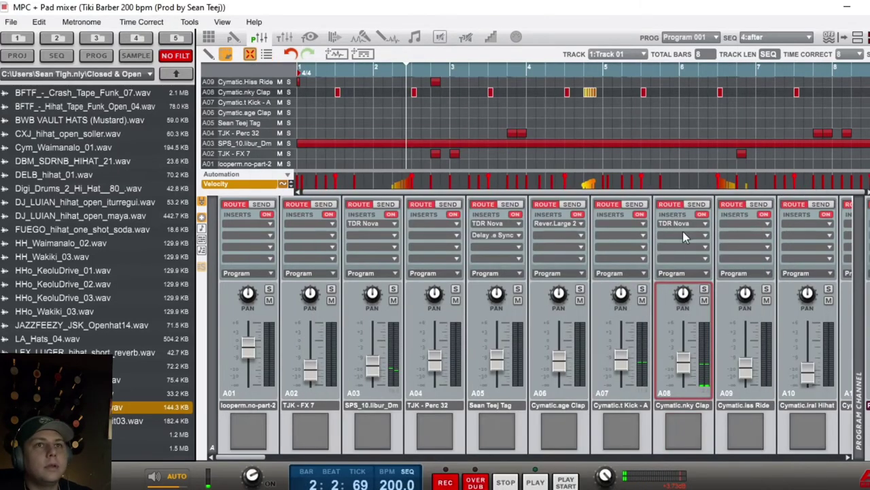
left_click(681, 230)
left_click(607, 175)
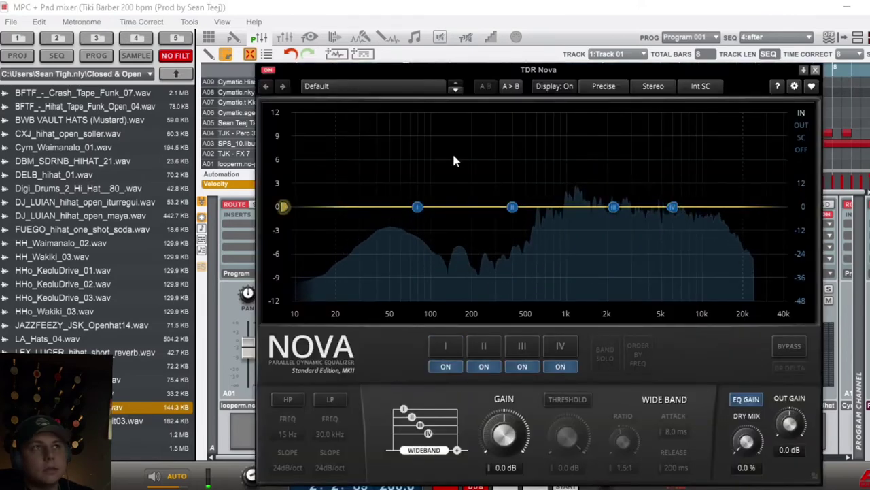
left_click(456, 90)
left_click(455, 90)
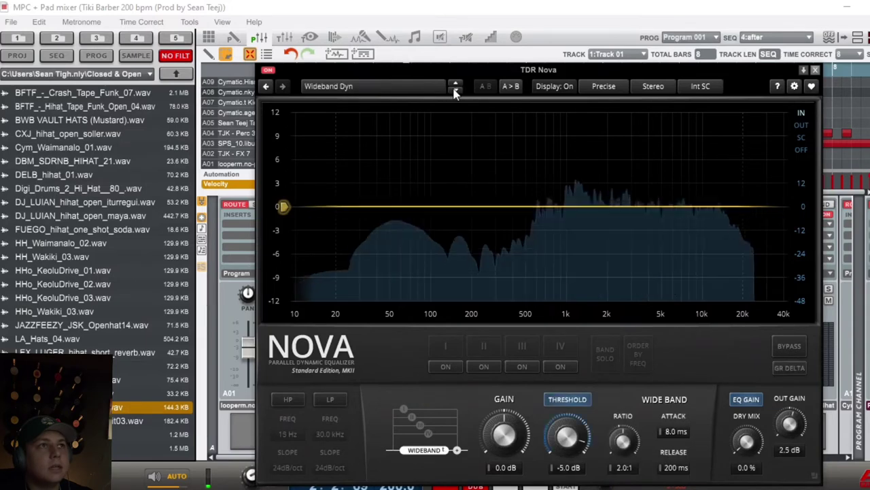
left_click(455, 90)
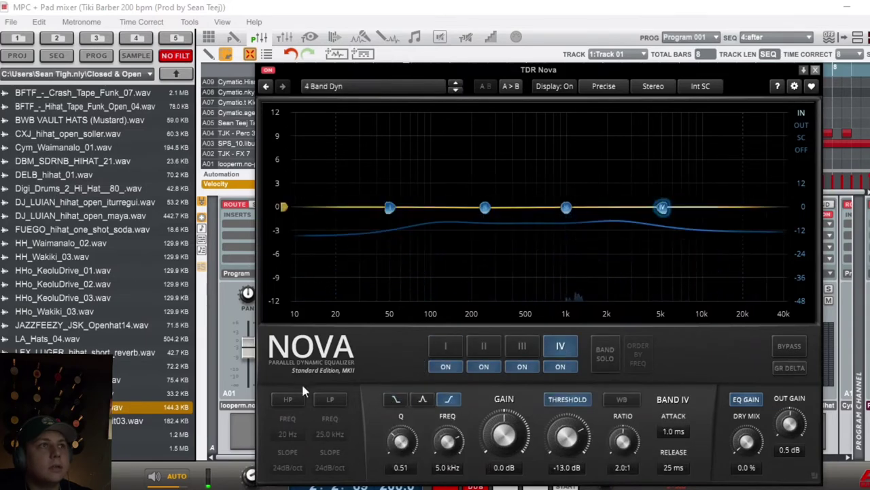
Enable a high-pass filter at 200 Hz in the A08 clap's TDR Nova, and switch off that pad's inserts.
left_click(286, 399)
left_click_drag(336, 207, 466, 213)
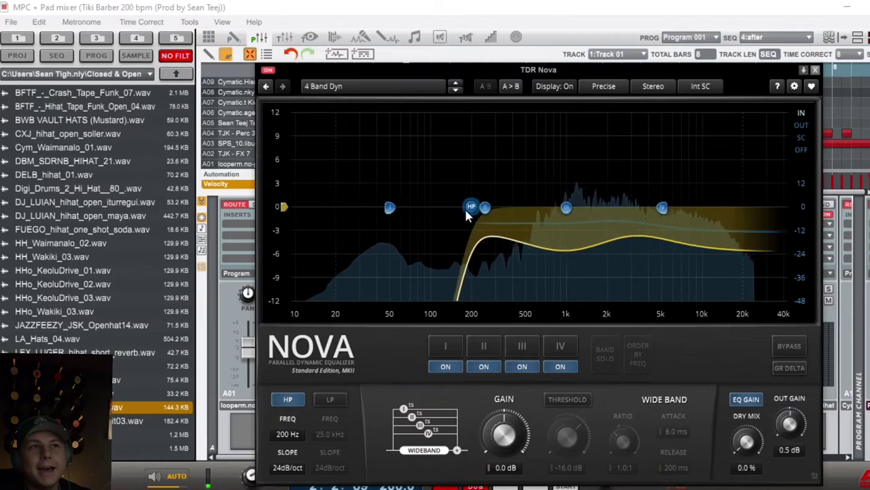
left_click(816, 69)
left_click(701, 214)
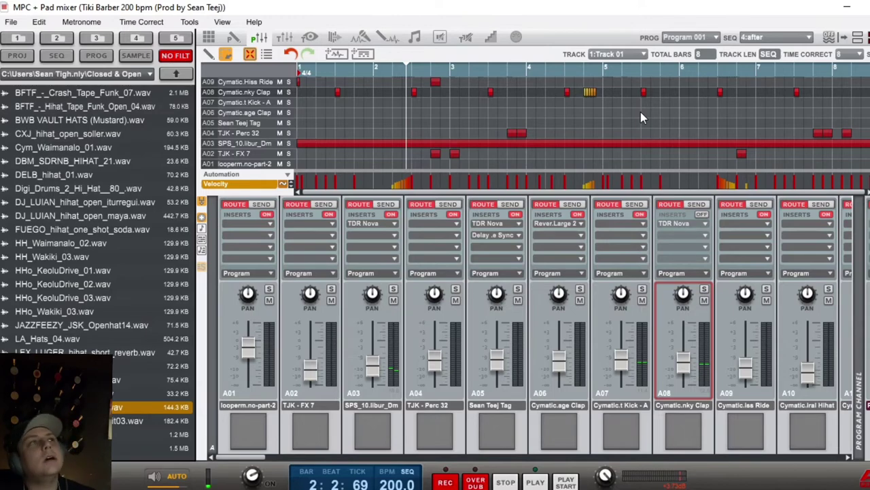
Return to Main mode to play sequence 4 "after", and switch to sequence 5 "verse".
left_click(209, 36)
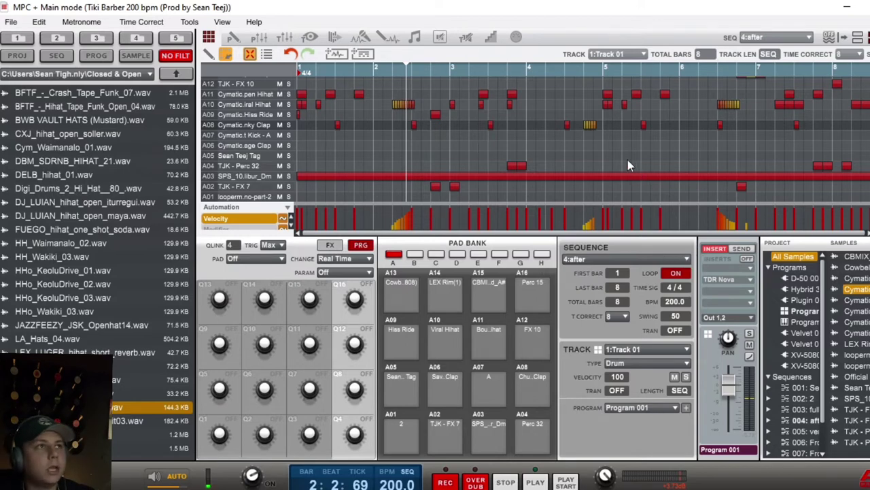
key("space")
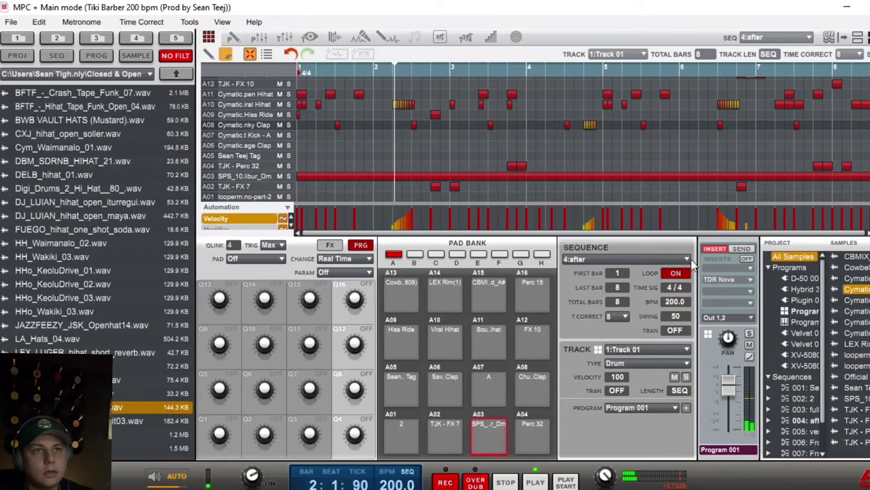
left_click(691, 260)
left_click(642, 308)
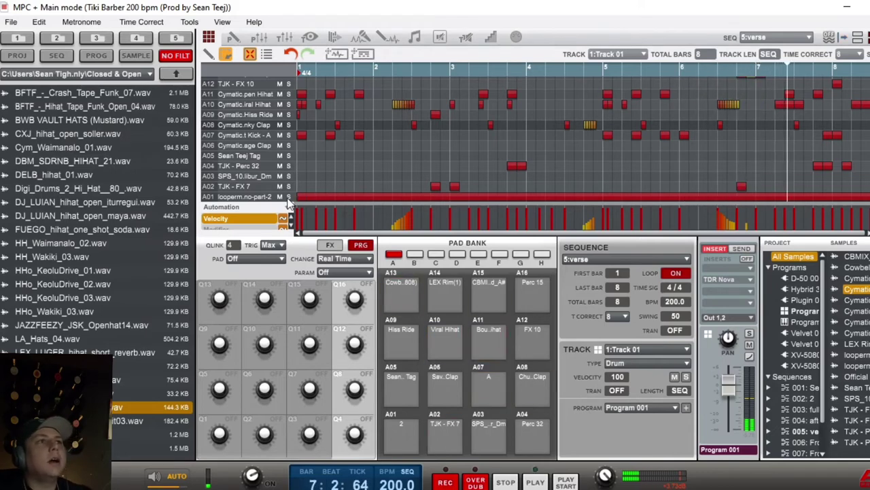
Solo the looperman loop on pad A01, inspect its sample in Sample edit, and clear Track 01's solo back in Main mode.
left_click(289, 197)
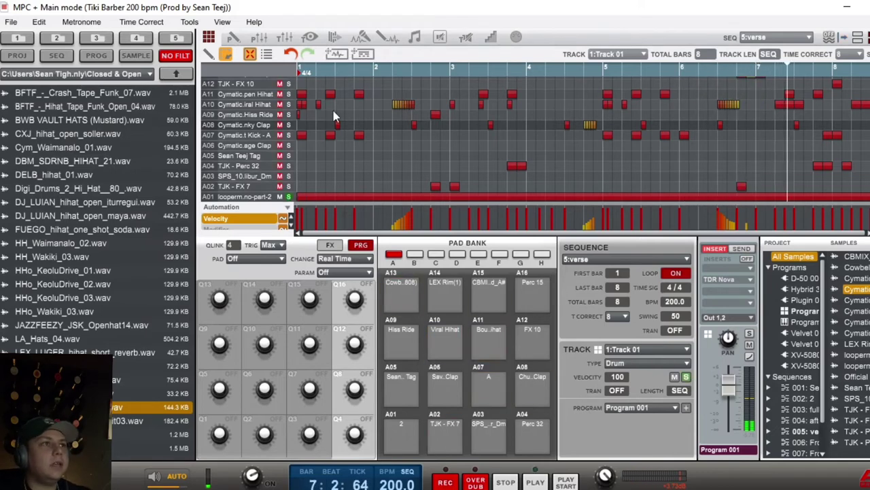
double_click(858, 366)
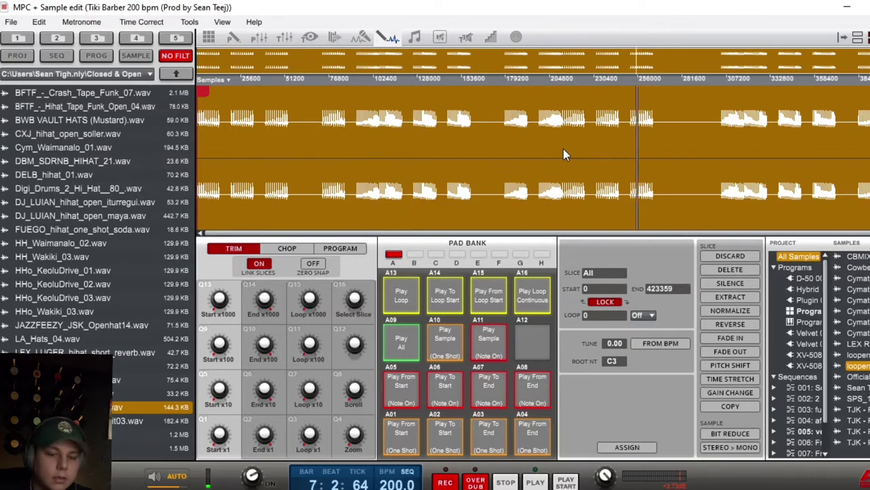
key("ctrl+shift+m")
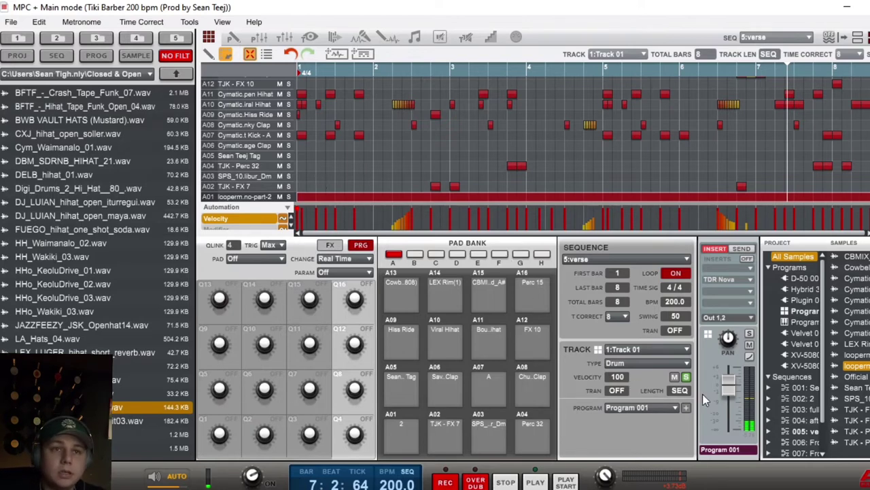
left_click(686, 376)
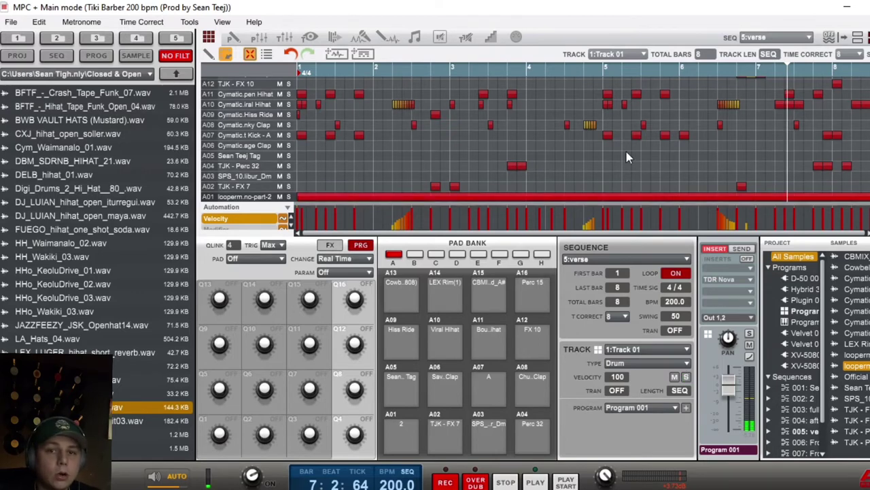
Play sequence 5 "verse" from bar 1 and switch to Track 06 with the D-50 plugin program.
key("space")
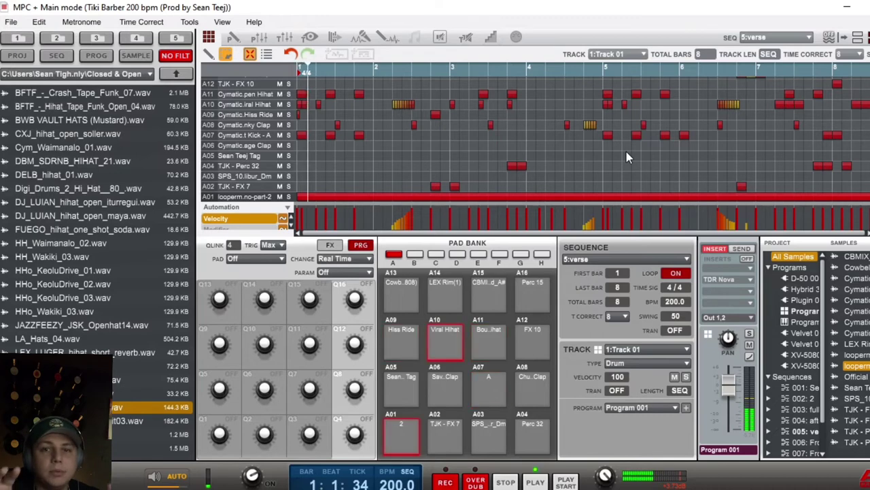
left_click(686, 349)
left_click(665, 406)
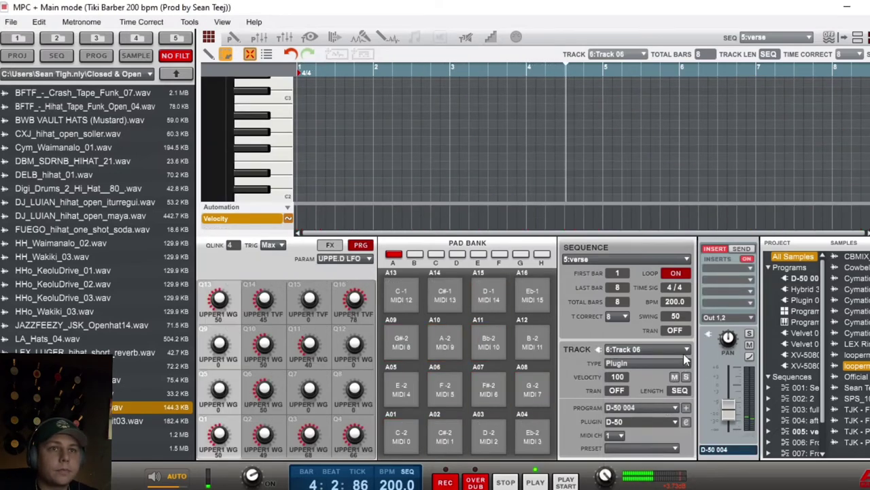
Switch to Track 04 with the Velvet plugin program to view its notes, and open the sequence list.
left_click(683, 353)
left_click(657, 391)
scroll(574, 133, "up", 5)
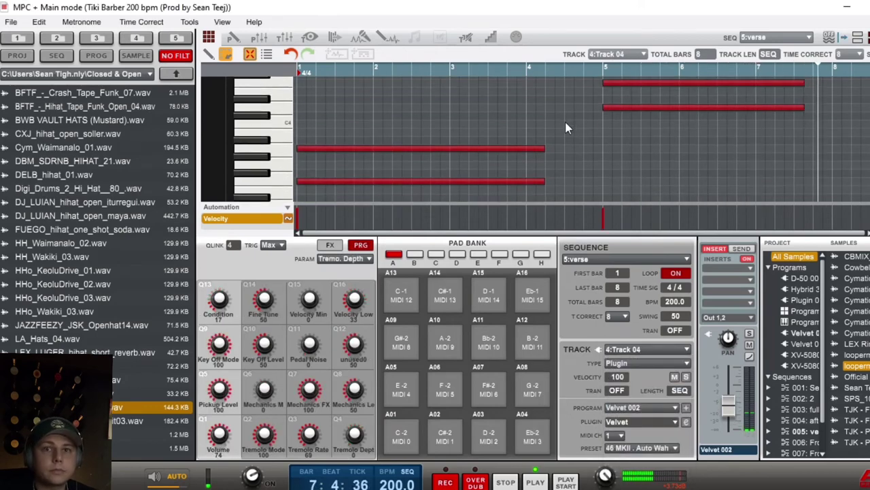
left_click(685, 260)
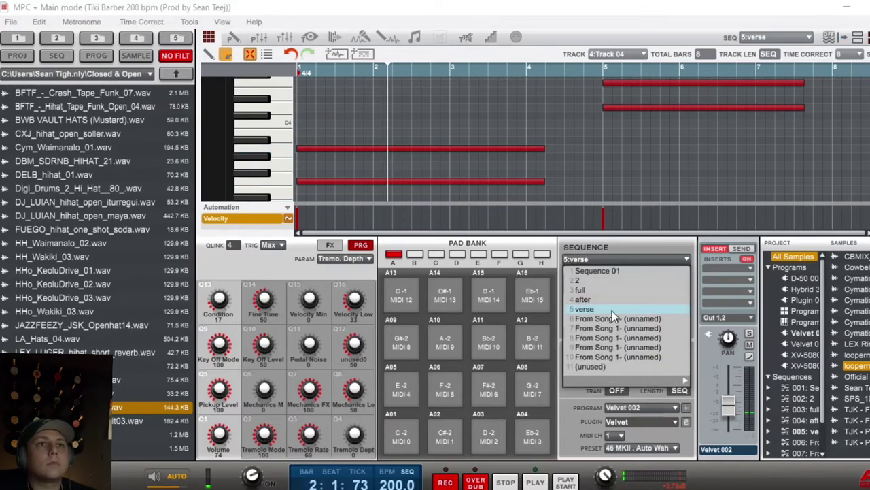
Switch to Song mode and look over the song's step list from step 1 to the end.
key("F5")
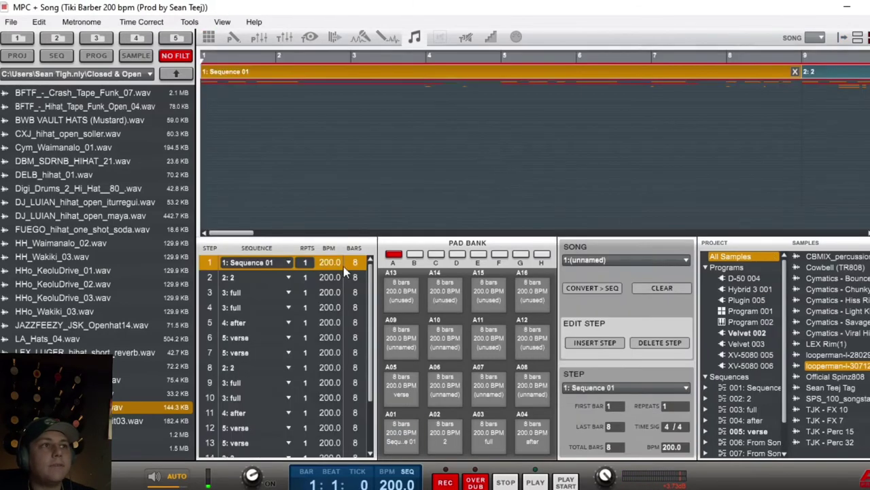
left_click(345, 279)
left_click(352, 264)
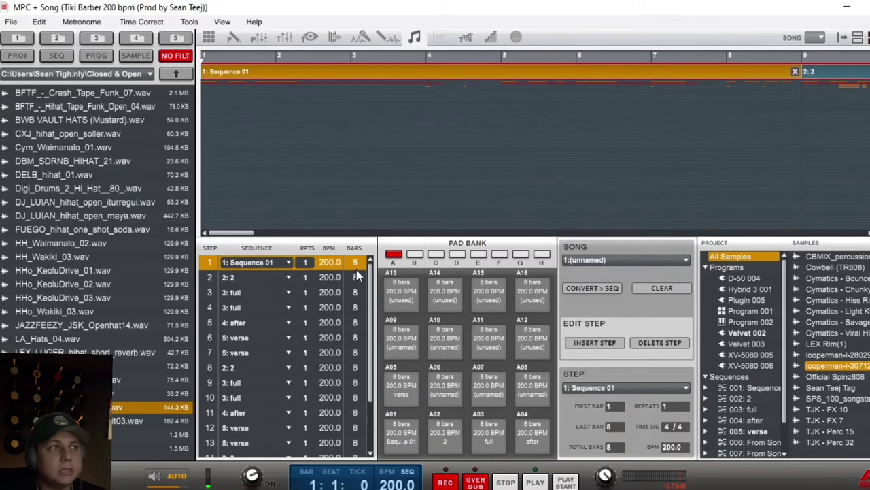
scroll(355, 309, "down", 3)
scroll(348, 331, "up", 3)
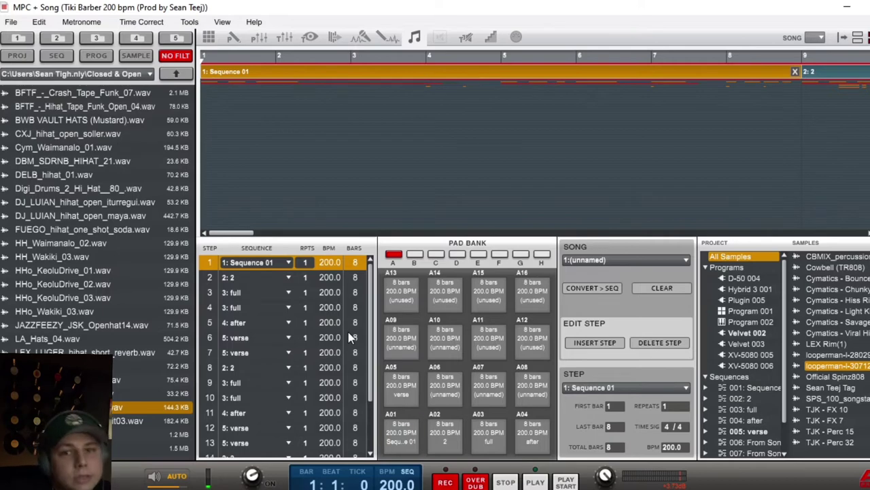
Go over the song's opening by selecting steps 1 and 2, and check the sequence choices for step 1.
left_click(330, 277)
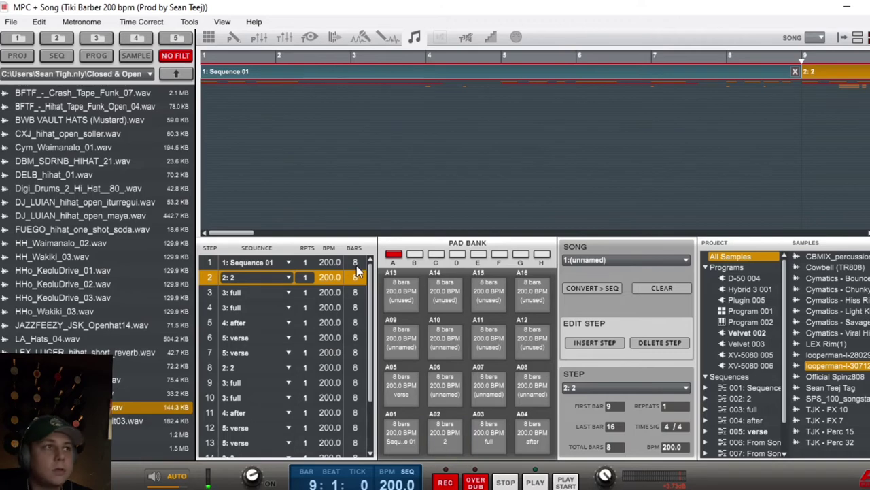
left_click(353, 262)
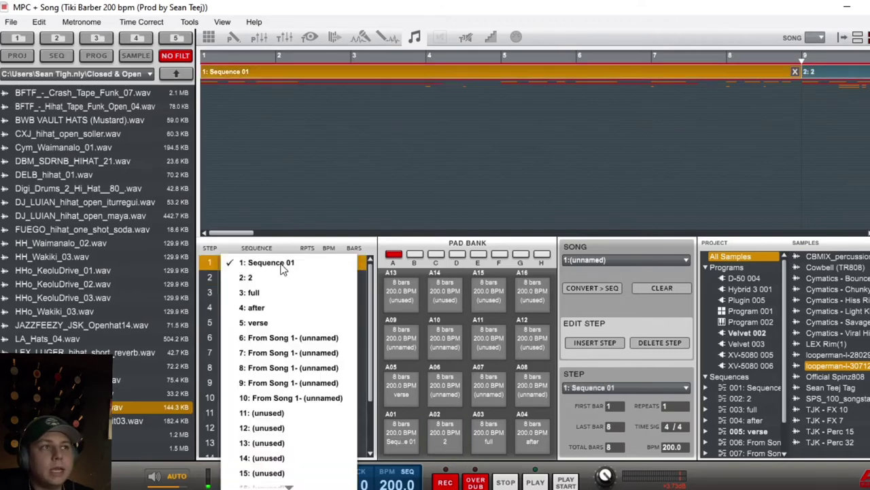
left_click(354, 263)
left_click(354, 262)
left_click(342, 275)
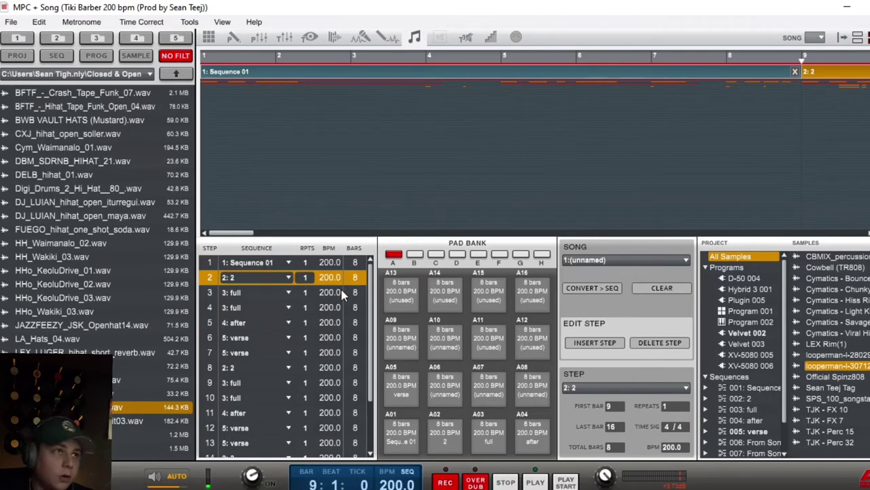
Walk through the song arrangement by selecting steps 3 to 9 in turn, from "full" through "after", "verse" and "2" back to "full".
left_click(343, 292)
left_click(343, 306)
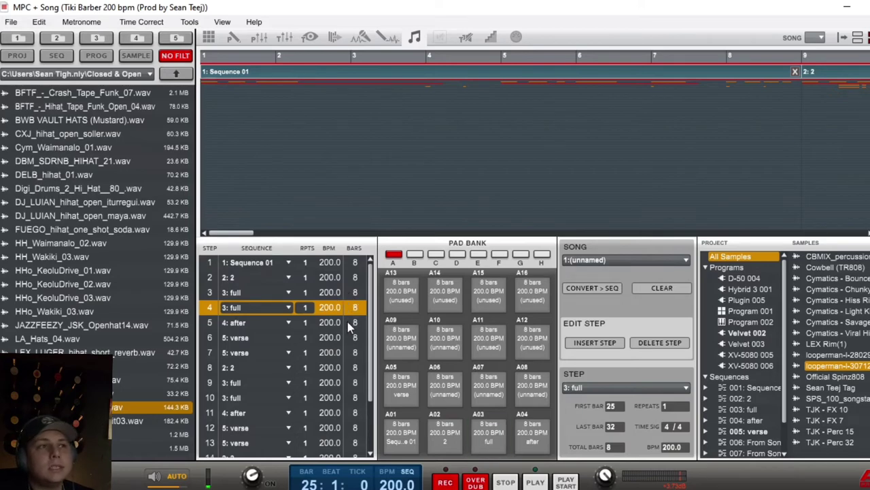
left_click(347, 323)
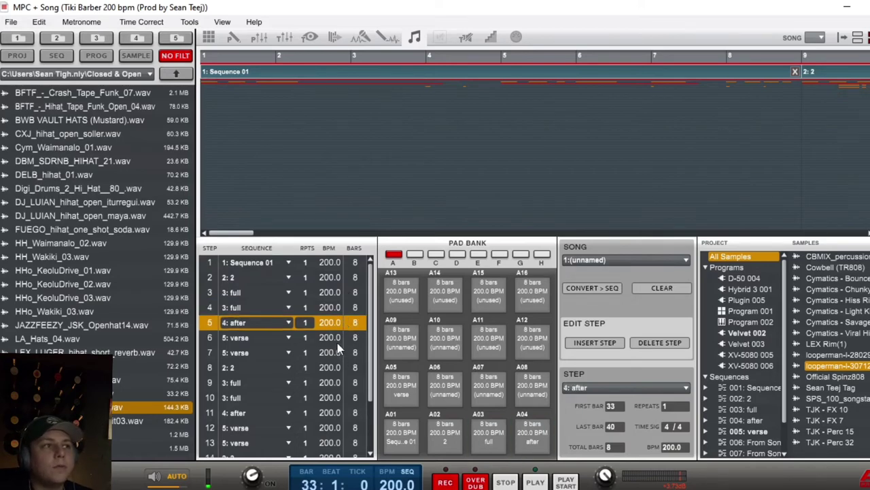
left_click(337, 341)
left_click(328, 323)
left_click(328, 338)
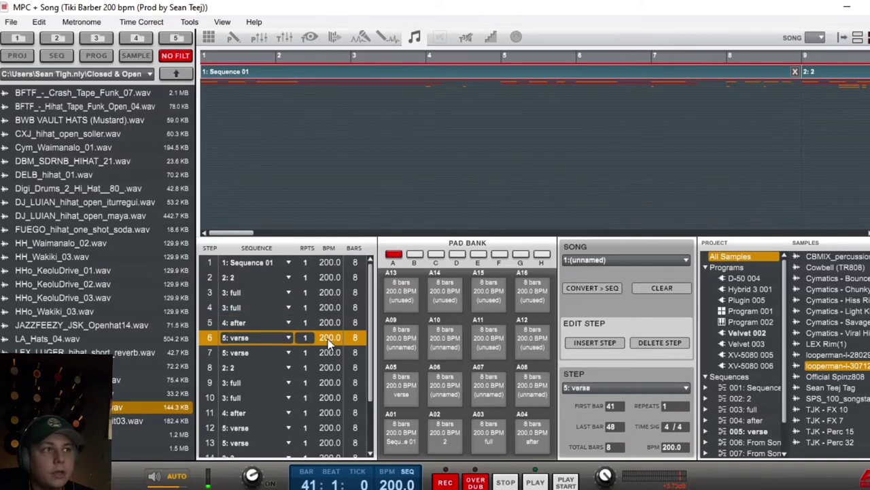
left_click(326, 351)
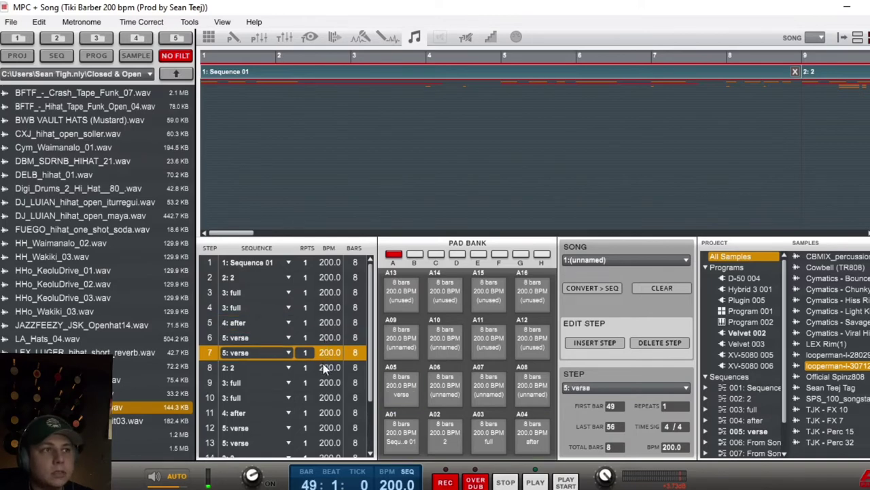
left_click(324, 366)
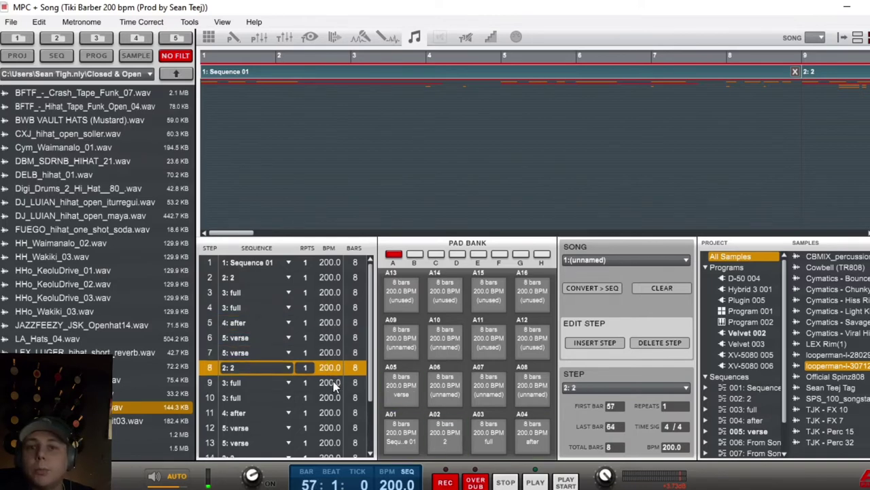
left_click(334, 385)
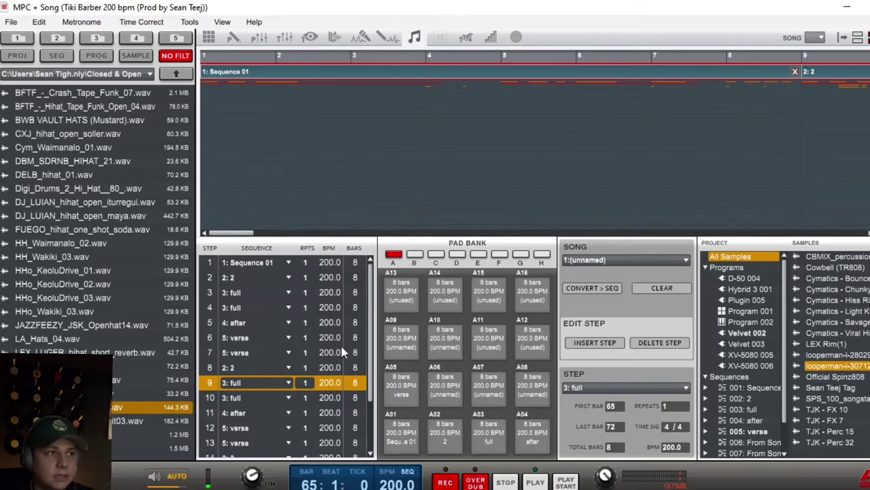
Review the remaining song steps up to the end of the song, and play the song from step 1, Sequence 01.
scroll(338, 362, "down", 3)
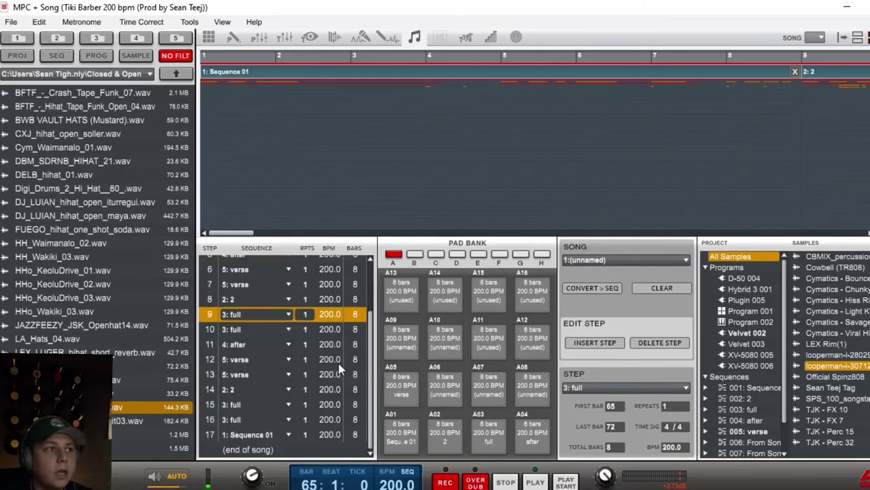
scroll(337, 362, "up", 3)
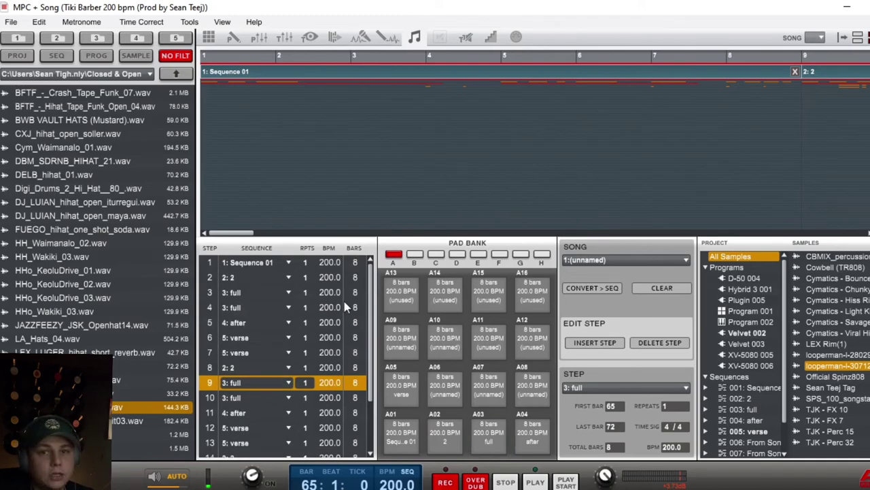
scroll(344, 307, "down", 3)
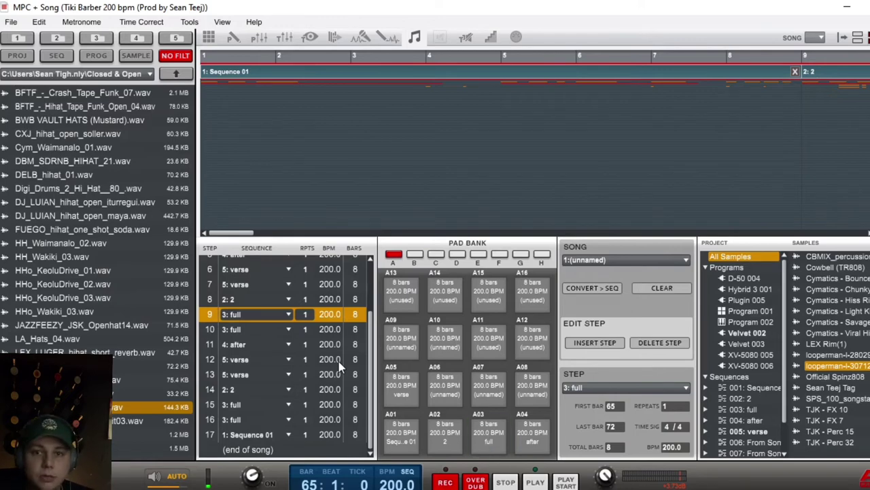
scroll(339, 361, "up", 3)
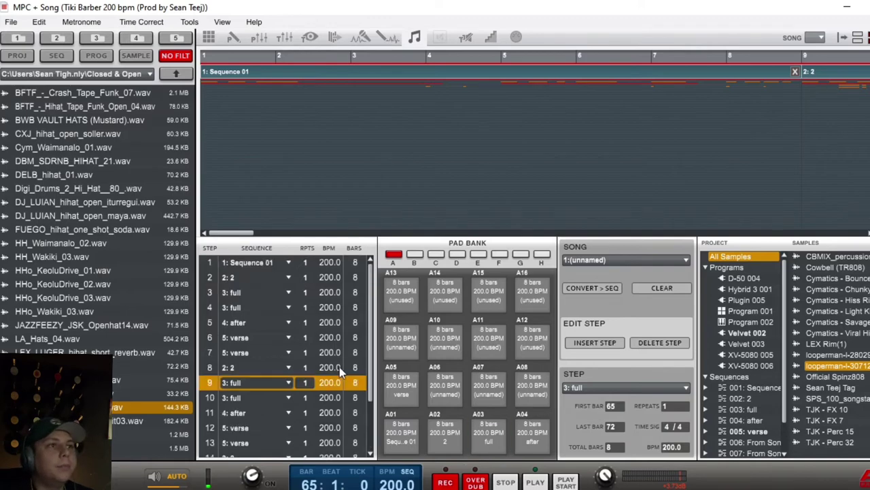
left_click(344, 161)
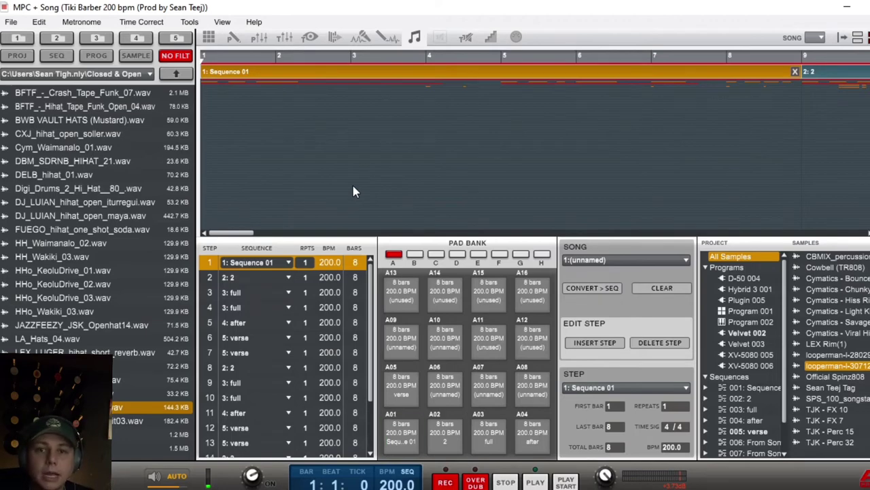
key("space")
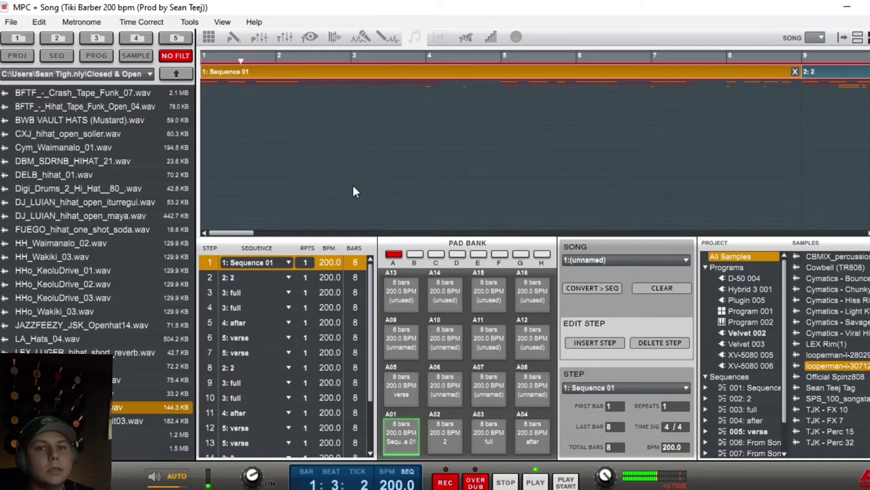